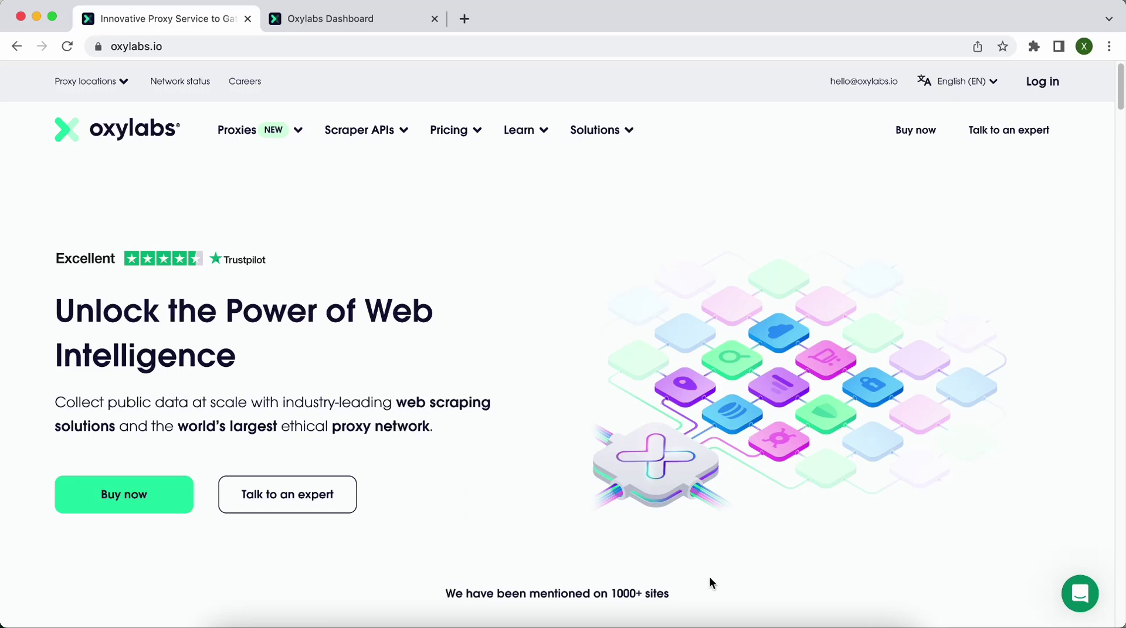
# Scroll the Oxylabs homepage down to the Residential, Dedicated and Shared Datacenter proxy cards
pyautogui.scroll(-3, 569, 440)
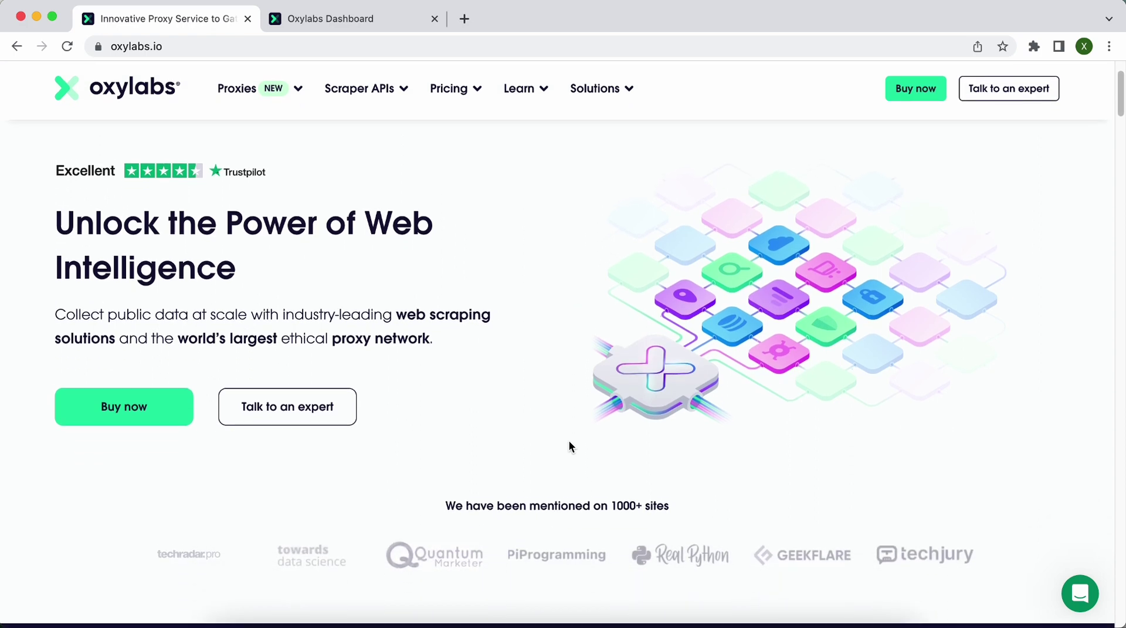
pyautogui.scroll(-6, 569, 442)
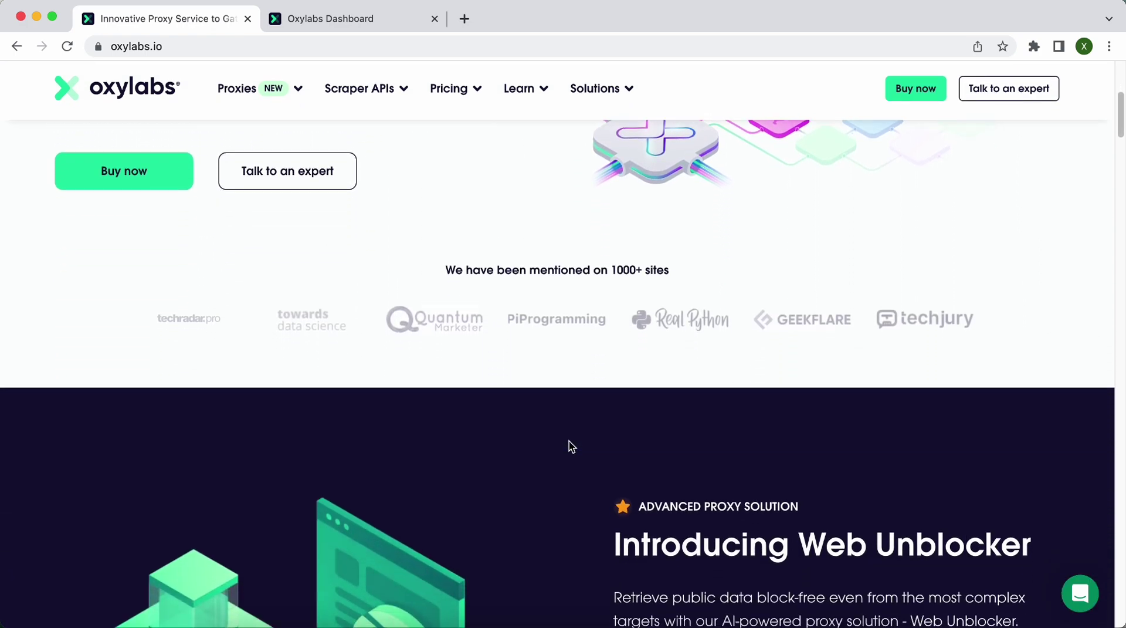
pyautogui.scroll(-3, 569, 444)
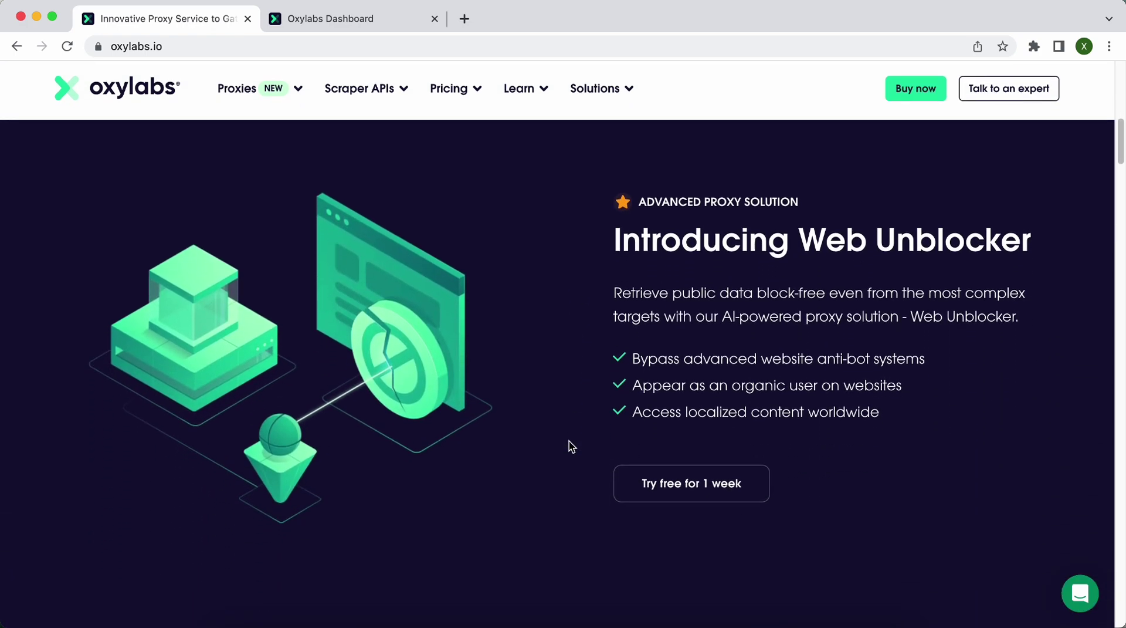
pyautogui.scroll(-4, 569, 444)
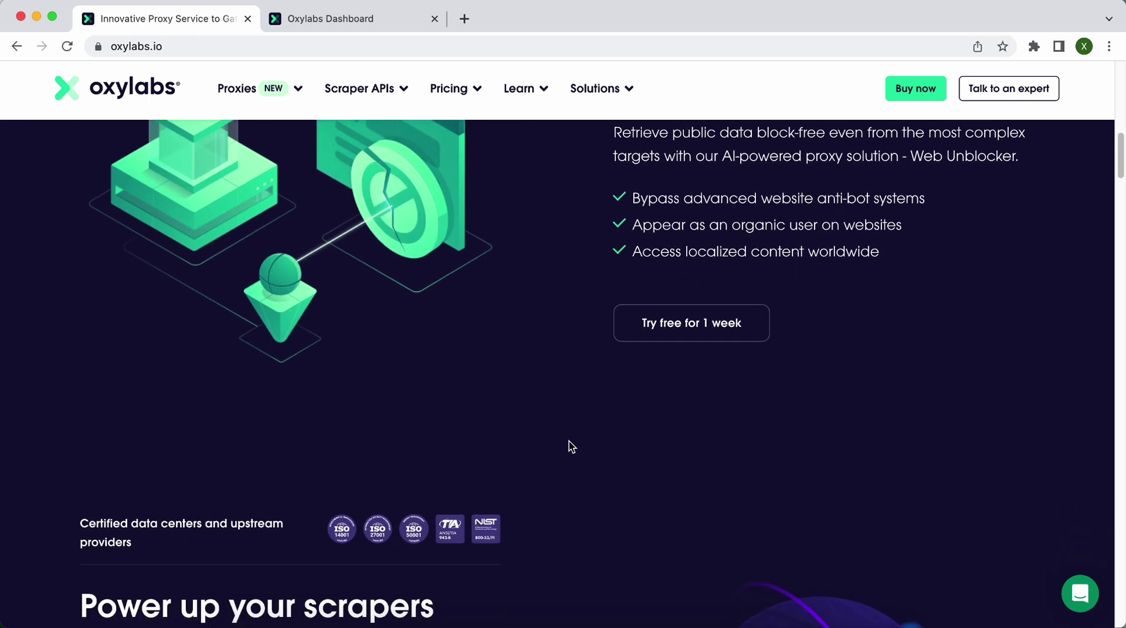
pyautogui.scroll(-3, 569, 441)
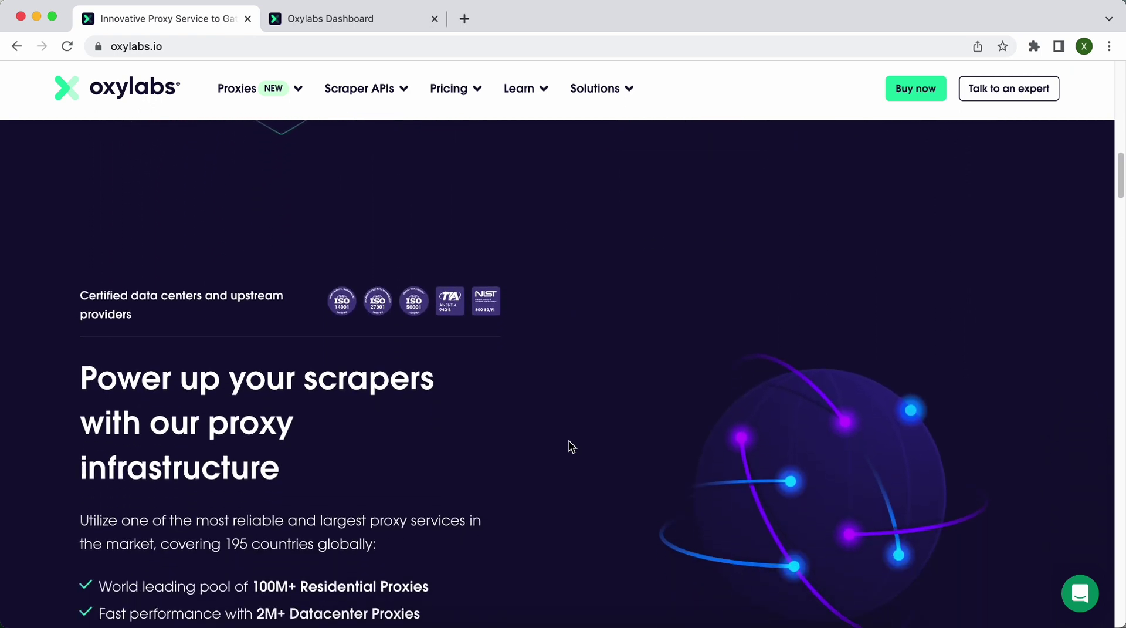
pyautogui.scroll(-3, 569, 444)
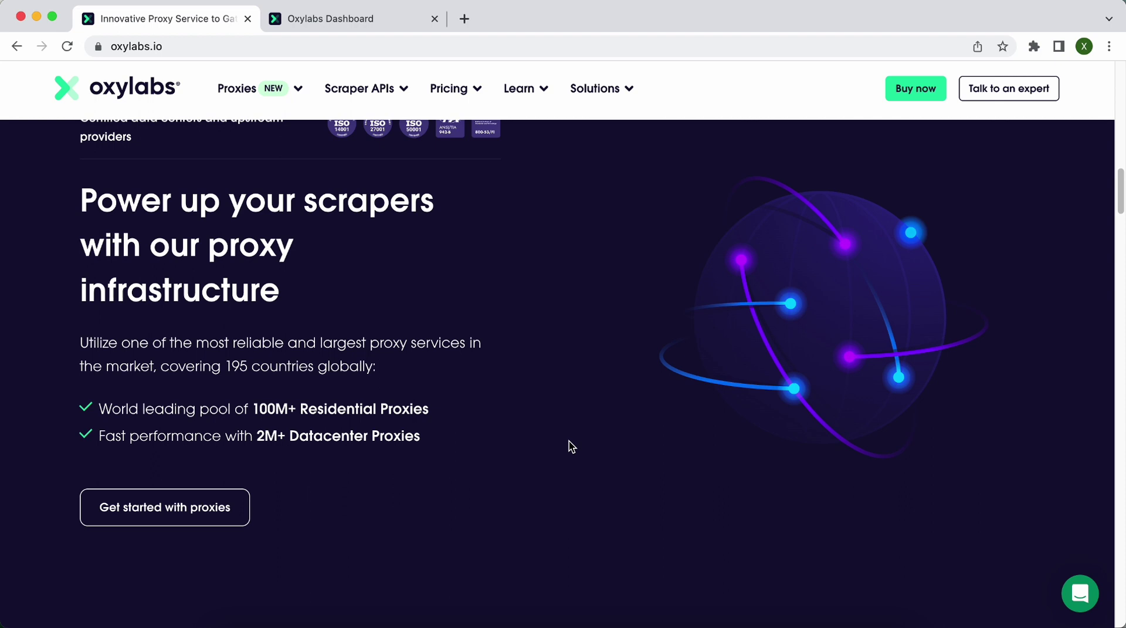
pyautogui.scroll(-3, 569, 446)
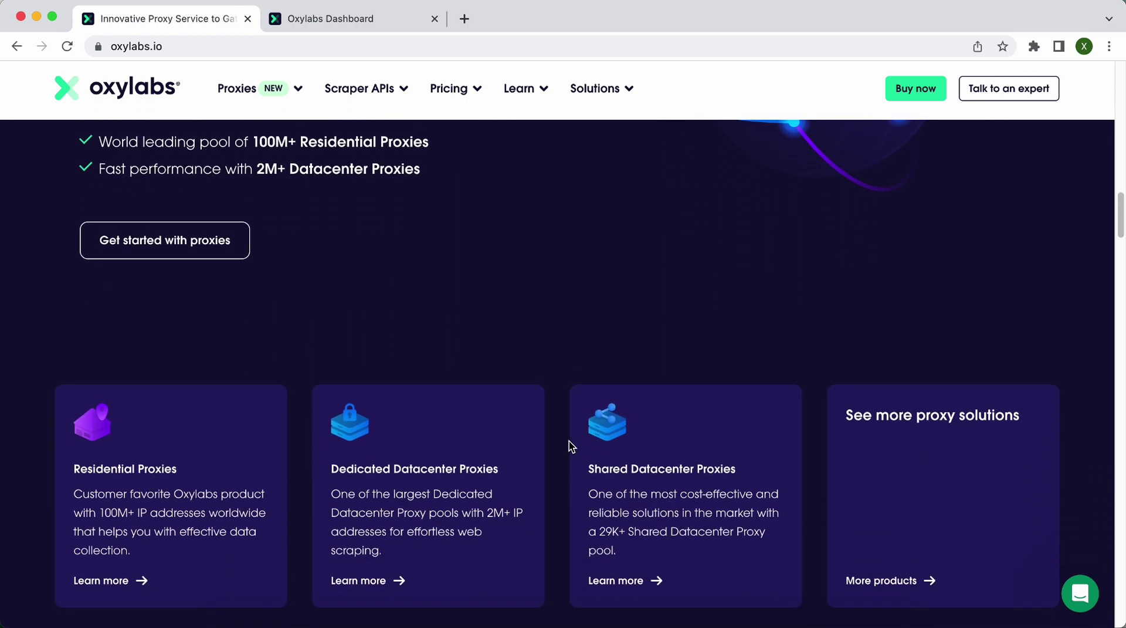
pyautogui.scroll(-1, 569, 441)
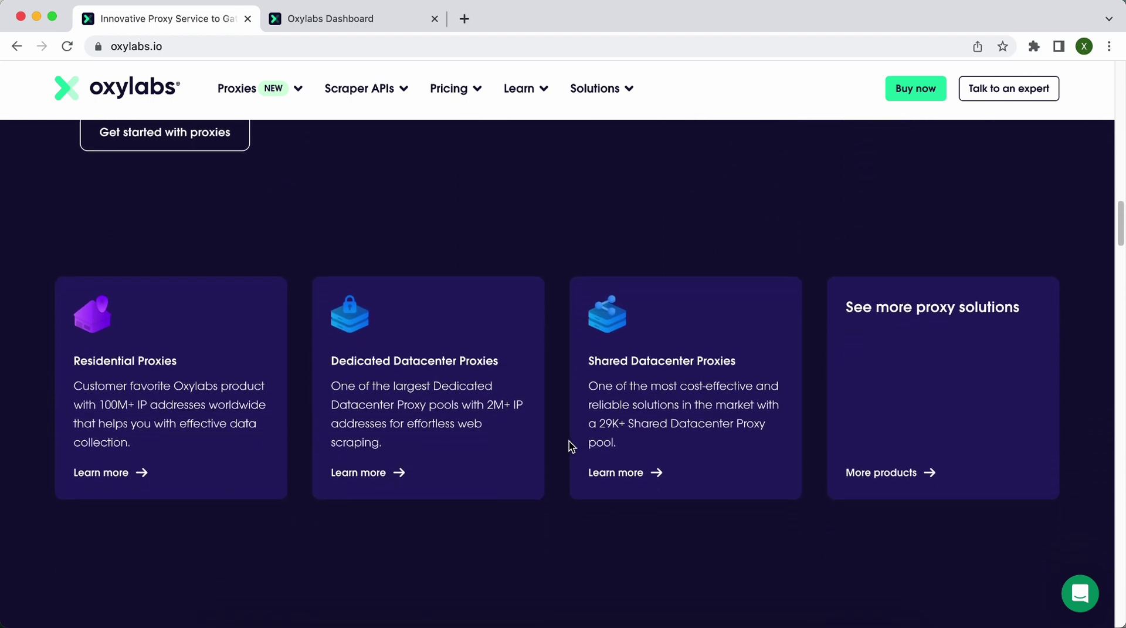
# Open 'More products' and scroll to Other products such as Mobile, Rotating ISP and SOCKS5 Proxies
pyautogui.click(891, 462)
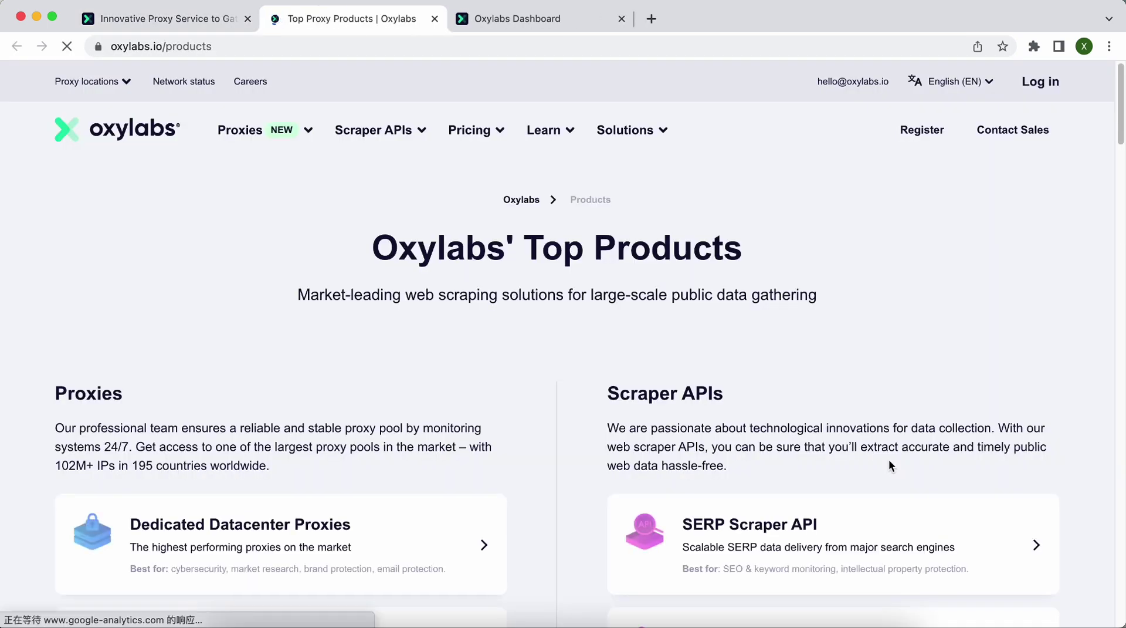
pyautogui.scroll(-4, 468, 450)
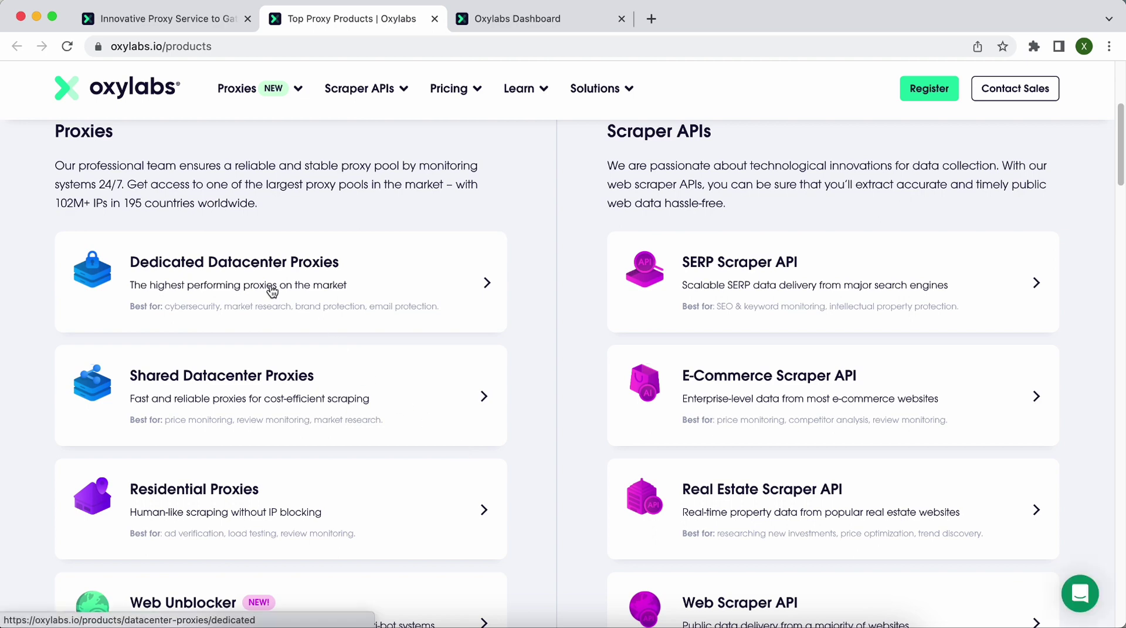
pyautogui.scroll(-3, 271, 290)
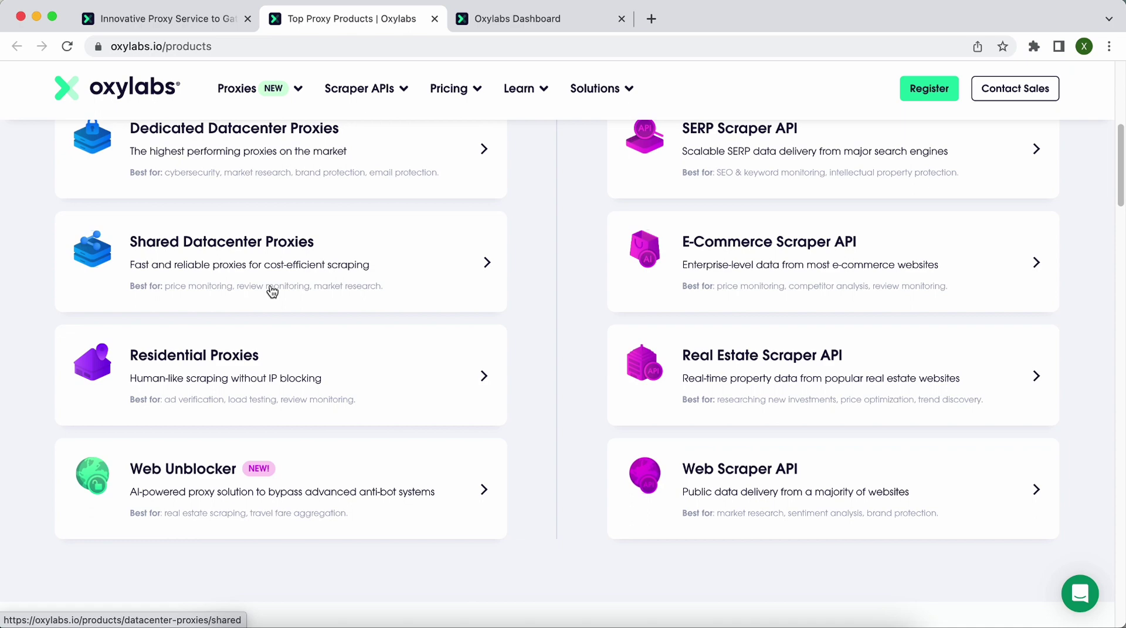
pyautogui.scroll(-10, 272, 290)
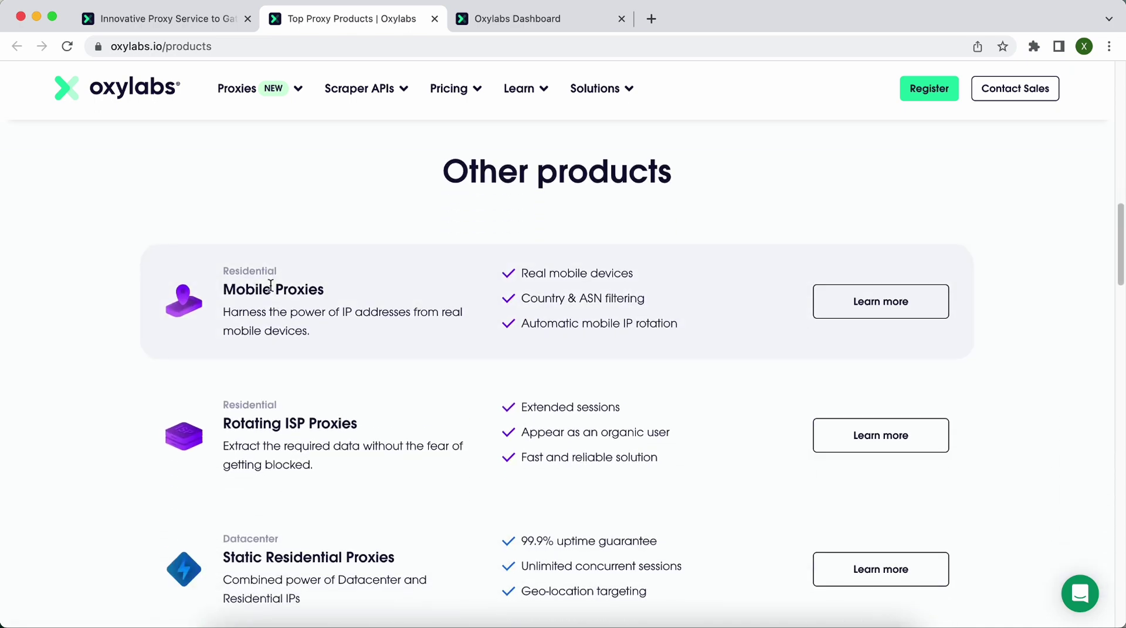
pyautogui.scroll(-3, 270, 286)
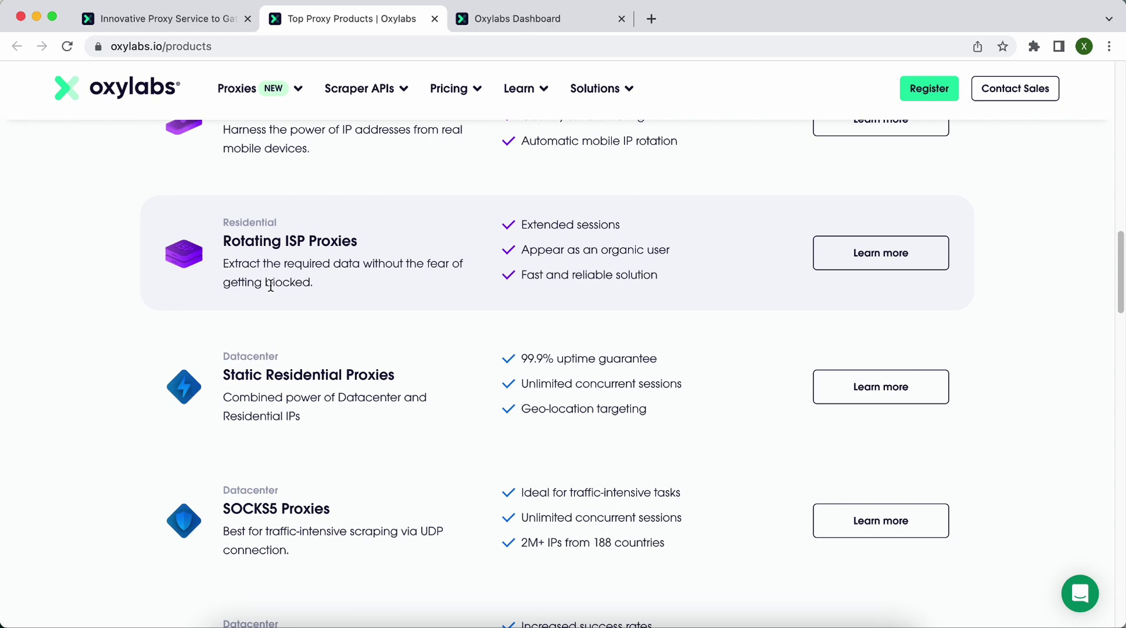
# Open Residential Proxies > Users in the Oxylabs Dashboard and select the proxy user's username
pyautogui.click(516, 19)
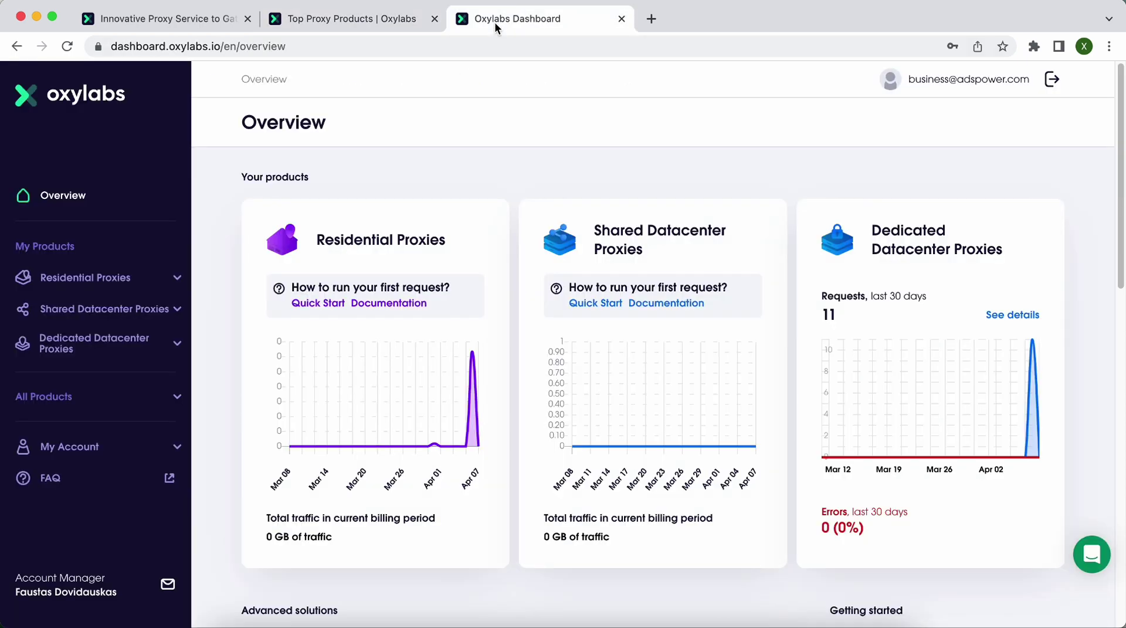
pyautogui.click(89, 278)
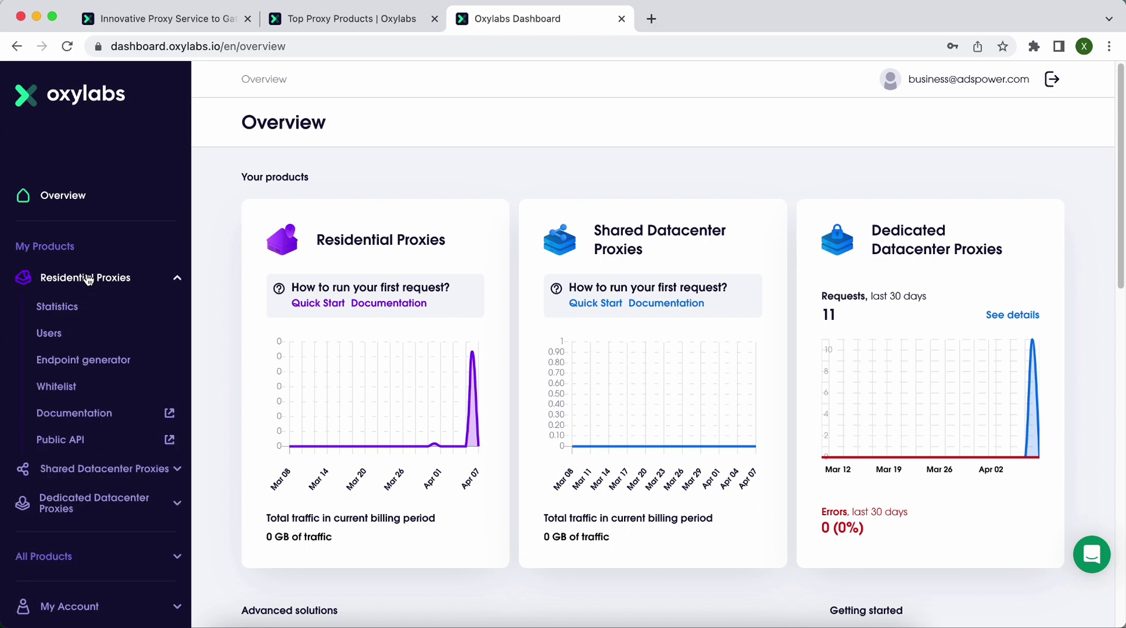
pyautogui.click(49, 334)
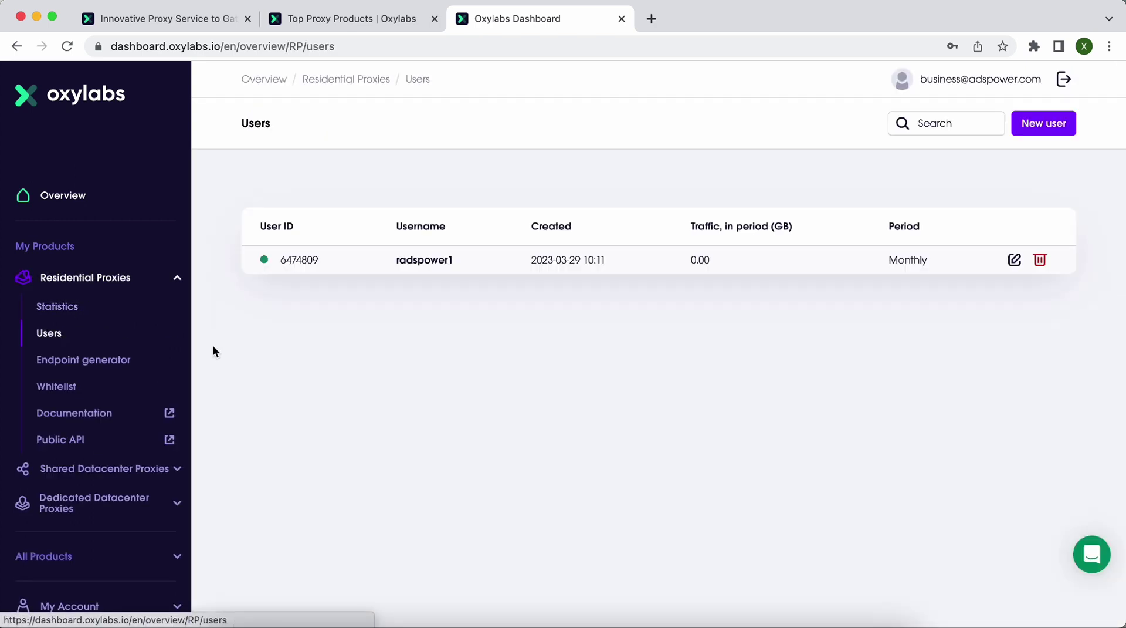
pyautogui.moveTo(397, 260); pyautogui.dragTo(450, 261)
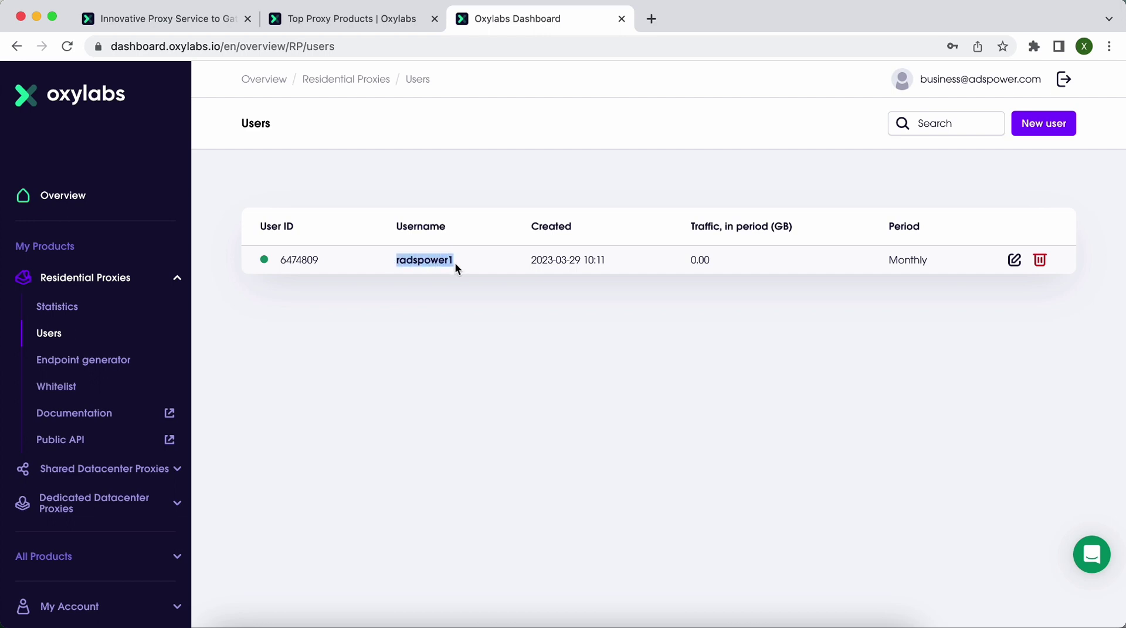
# Start a new AdsPower browser profile named 'oxy'
pyautogui.click(704, 616)
pyautogui.click(116, 105)
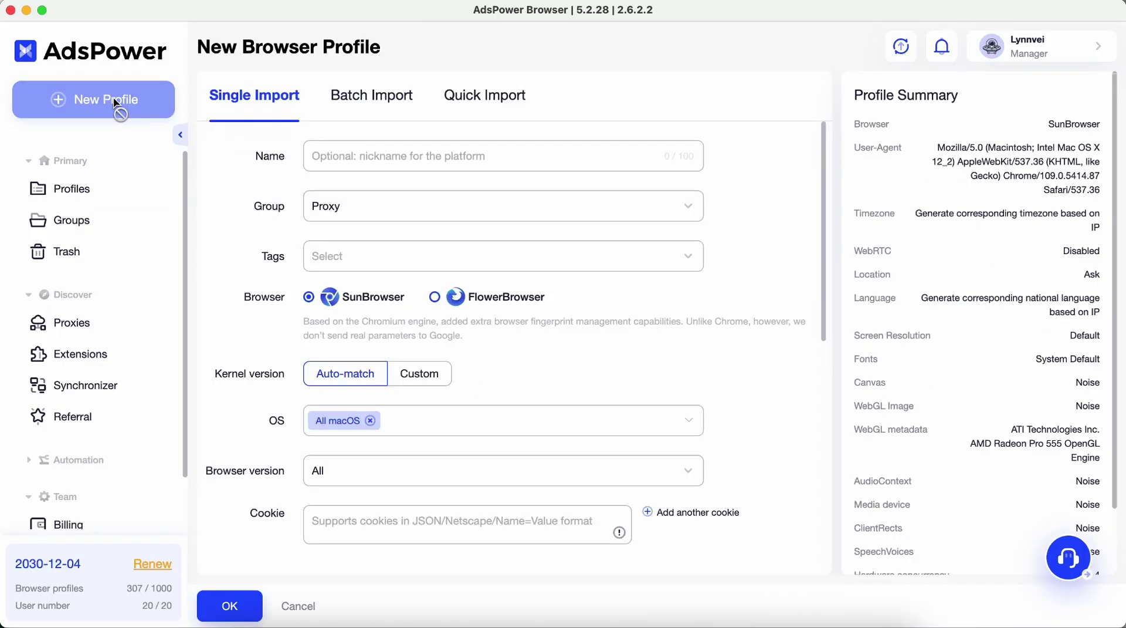
pyautogui.click(391, 160)
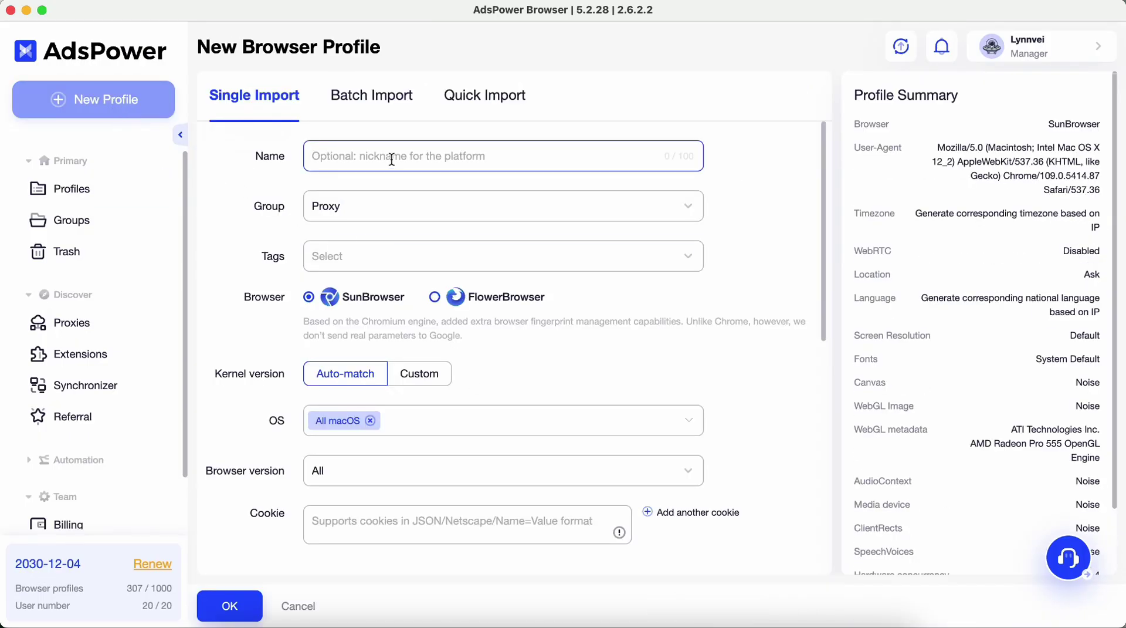
pyautogui.write('oxy')
# Set the profile's proxy to HTTP with host pr.oxylabs.io and port 7777
pyautogui.scroll(-10, 561, 343)
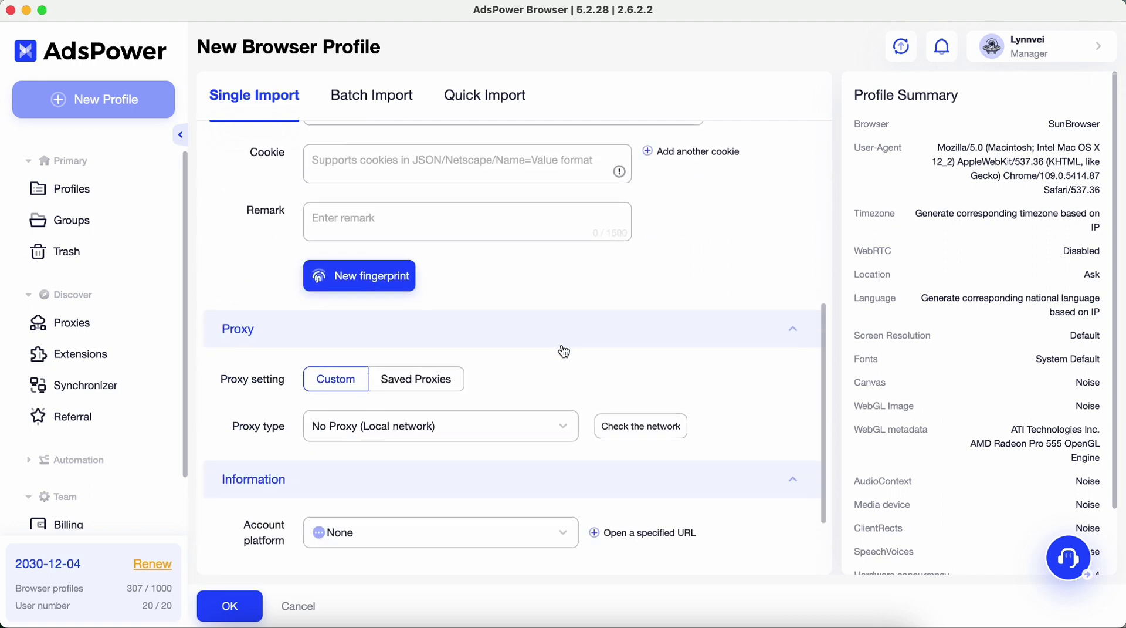
pyautogui.click(499, 377)
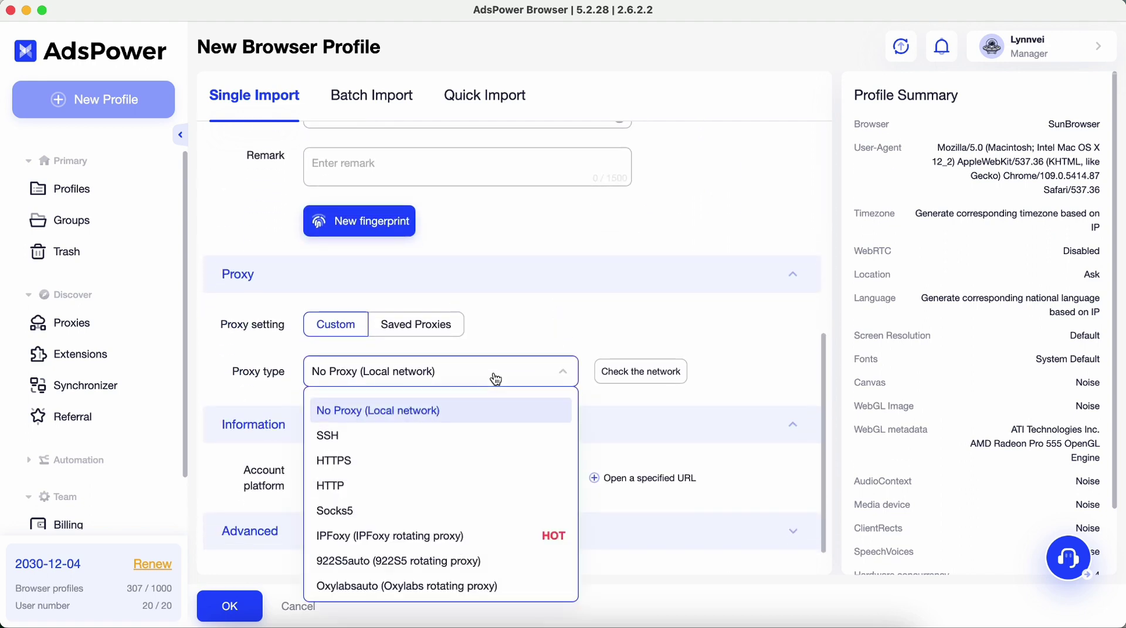
pyautogui.click(405, 489)
pyautogui.scroll(-3, 387, 434)
pyautogui.click(365, 329)
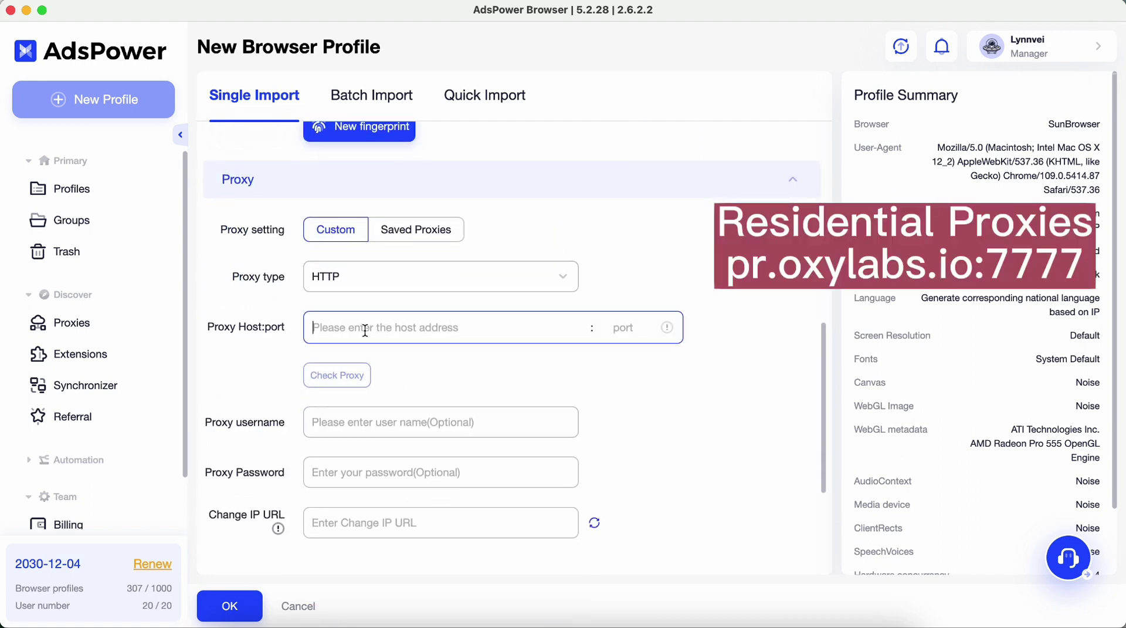
pyautogui.write('pr.oxyla')
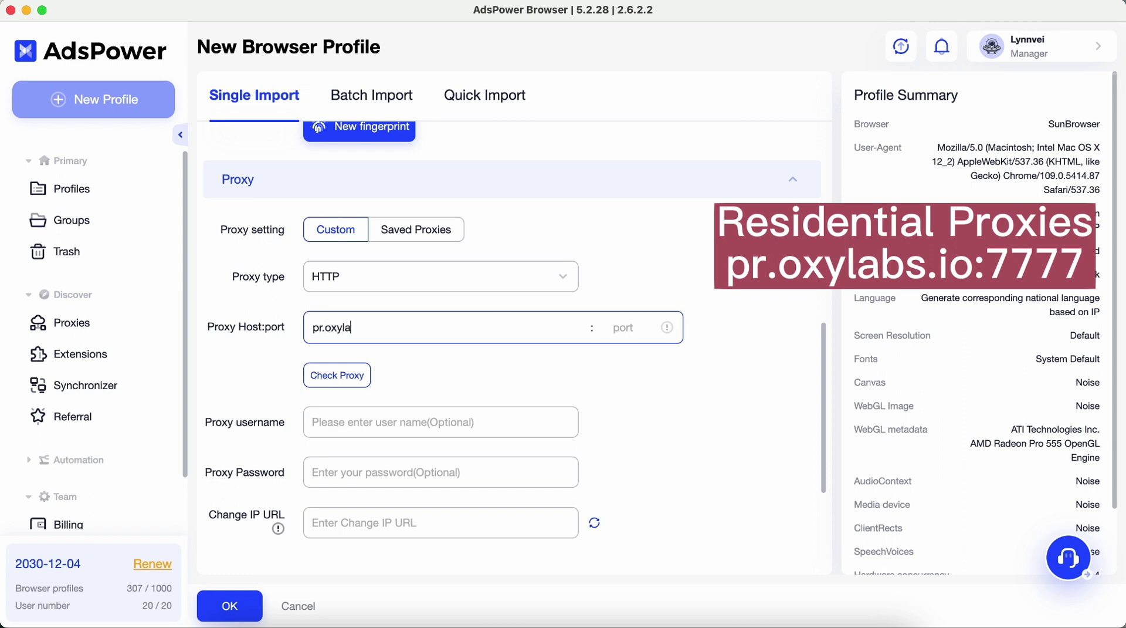
pyautogui.write('bs.io')
pyautogui.click(613, 328)
pyautogui.write('777')
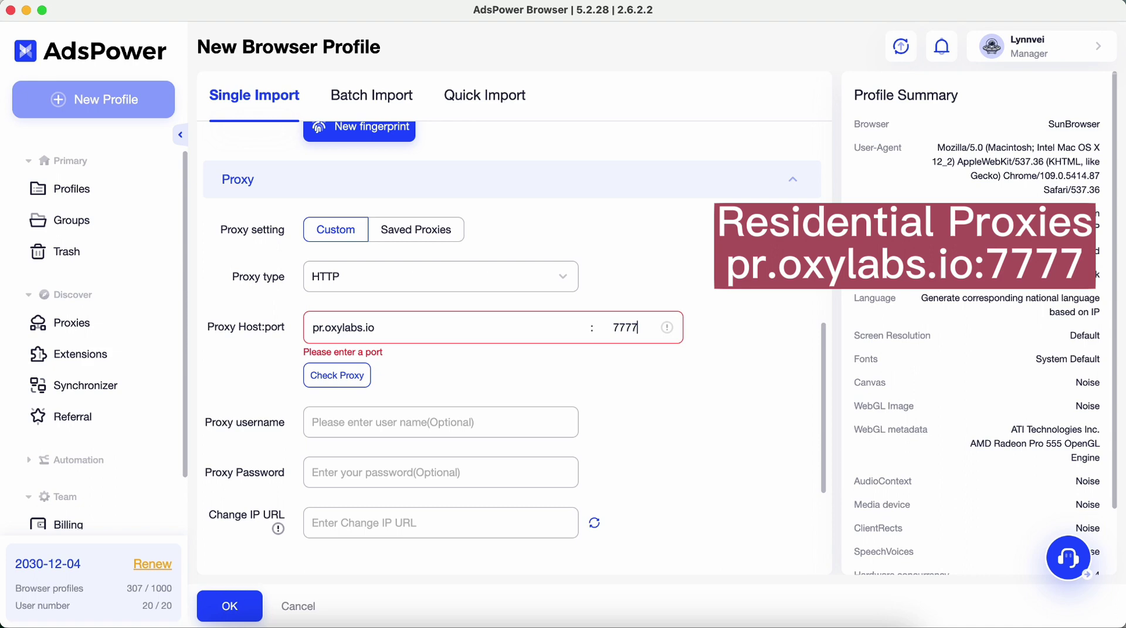
pyautogui.write('7')
pyautogui.scroll(-1, 593, 346)
# Paste the Oxylabs proxy username into Proxy username and enter the proxy password
pyautogui.click(447, 390)
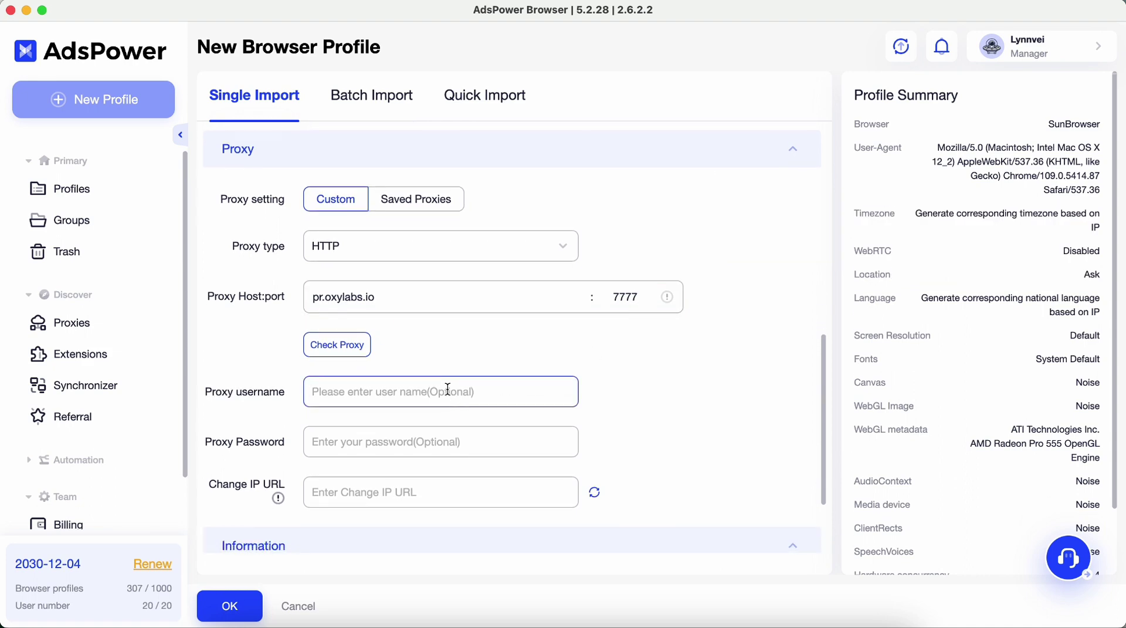
pyautogui.click(441, 620)
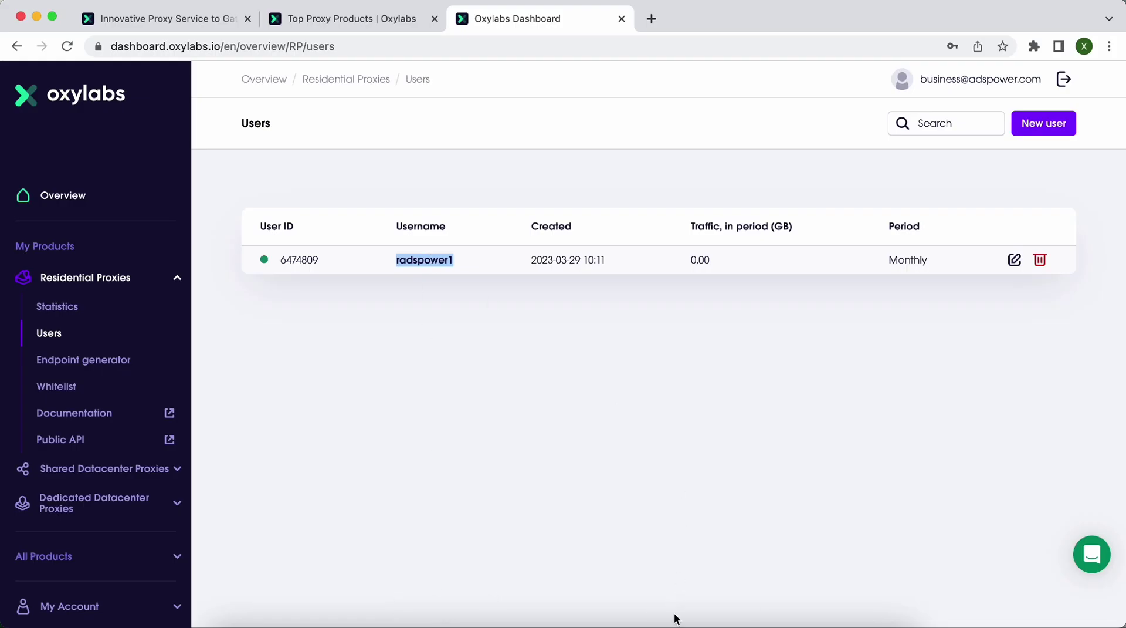
pyautogui.click(704, 621)
pyautogui.press('super+v')
pyautogui.click(397, 443)
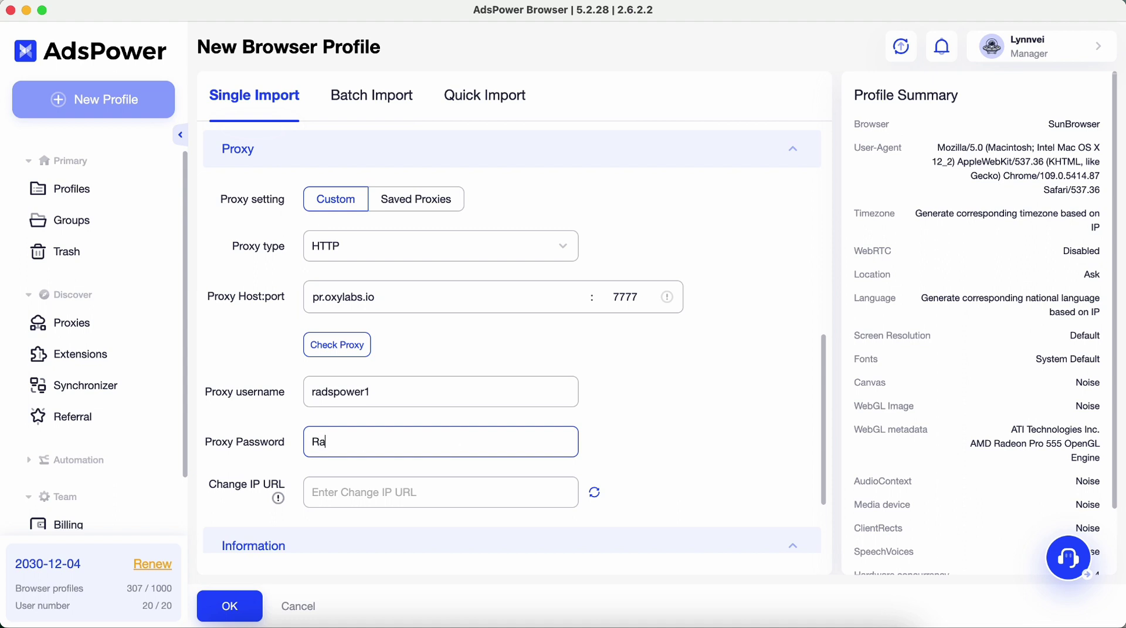
# Change the host to us-pr.oxylabs.io and port to 10000, then check the proxy for a Dallas IP
pyautogui.click(315, 298)
pyautogui.write('us')
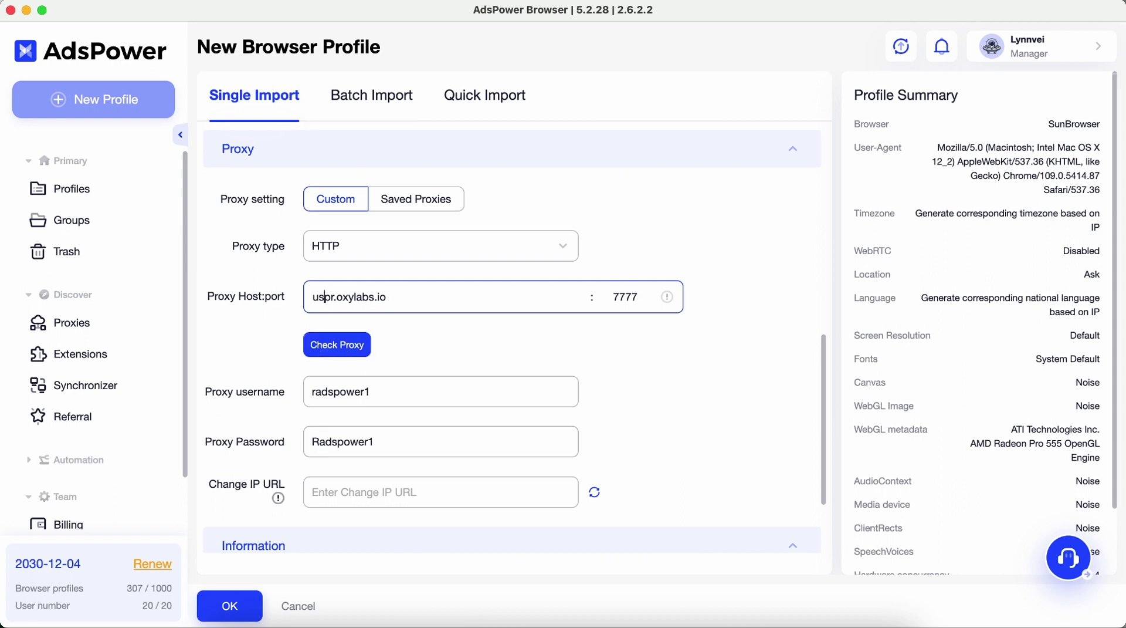
pyautogui.write('-')
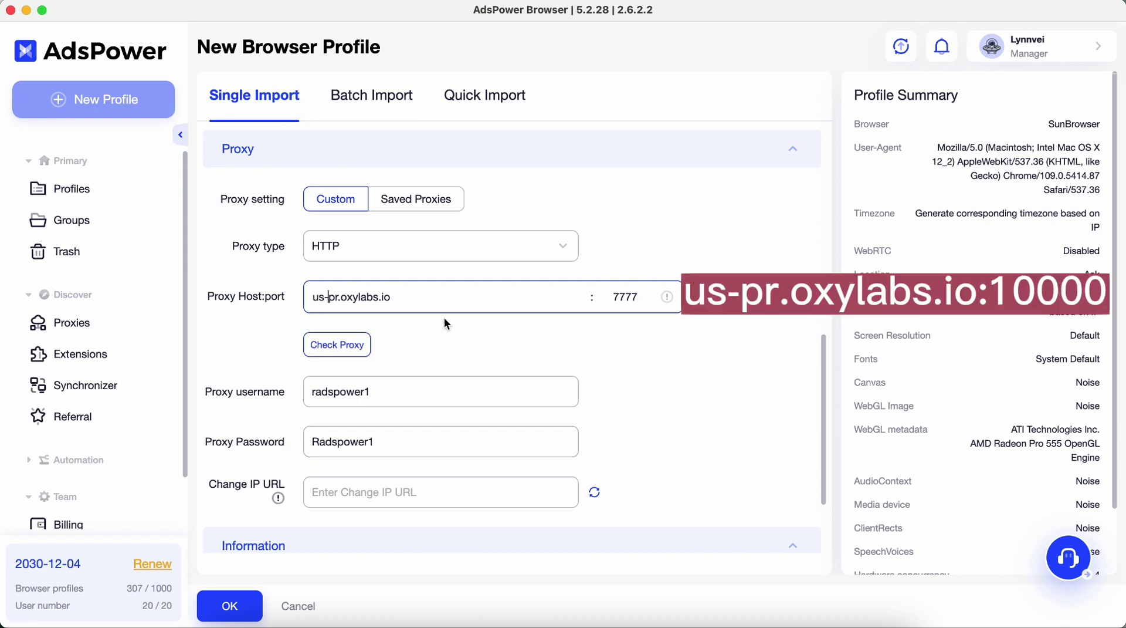
pyautogui.moveTo(643, 296); pyautogui.dragTo(612, 296)
pyautogui.press('BackSpace')
pyautogui.write('10000')
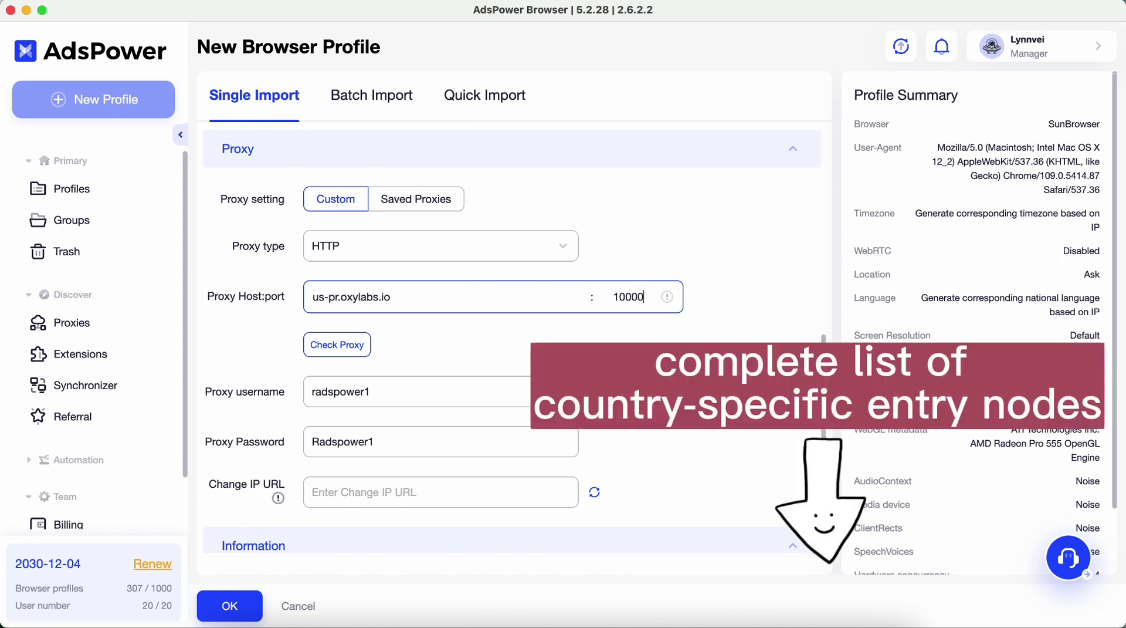
pyautogui.click(337, 344)
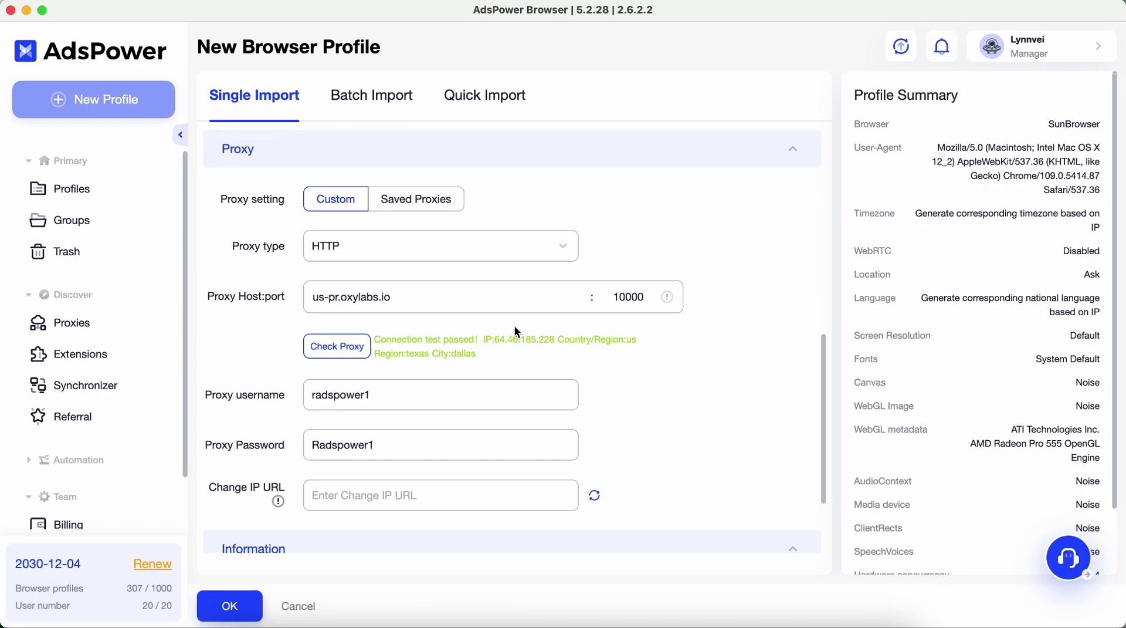
# Show the Dedicated Datacenter proxy list as plain text and select the 104.165.0.156:60000 line
pyautogui.click(446, 623)
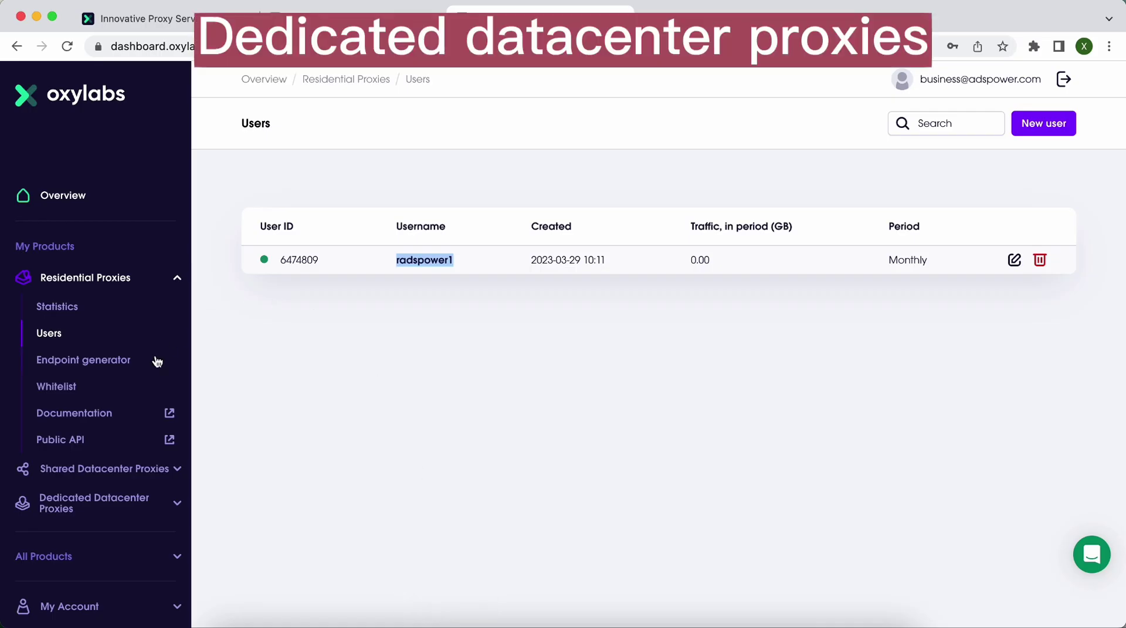
pyautogui.click(125, 453)
pyautogui.scroll(-1, 84, 494)
pyautogui.click(84, 494)
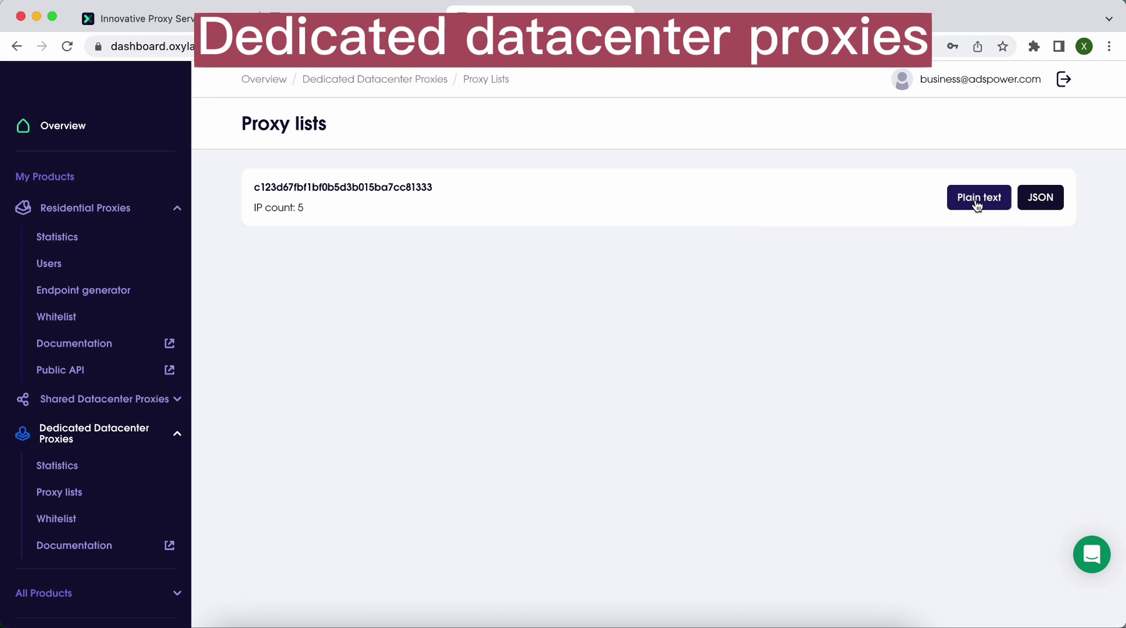
pyautogui.click(965, 203)
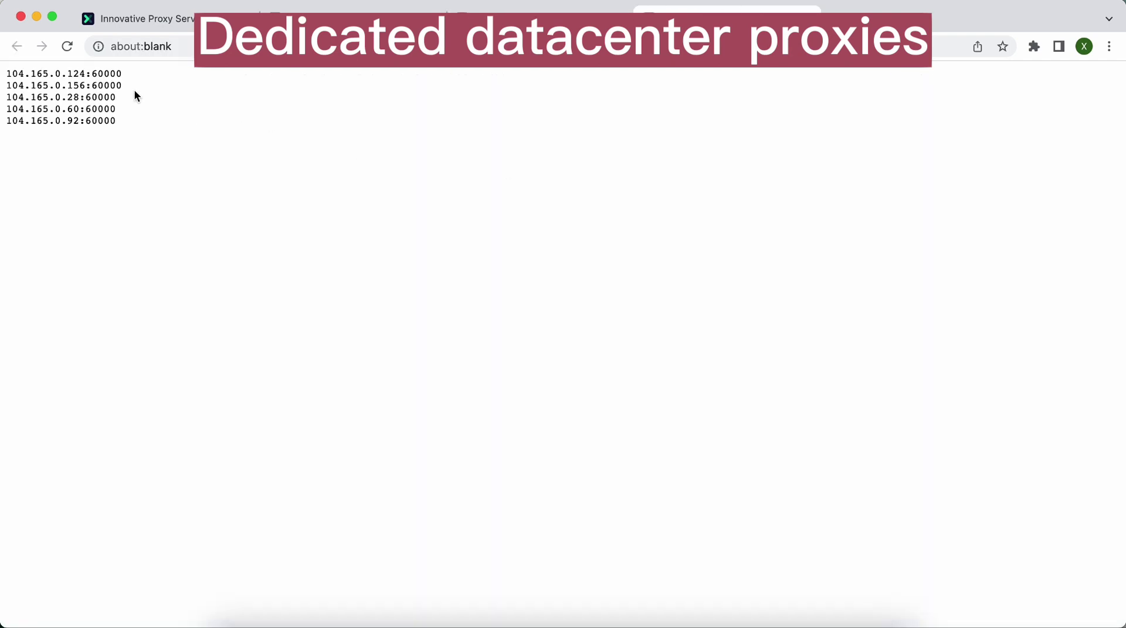
pyautogui.moveTo(125, 86); pyautogui.dragTo(5, 86)
pyautogui.press('super+c')
# Paste 104.165.0.156:60000 as the proxy host and replace the password with the datacenter one
pyautogui.click(704, 618)
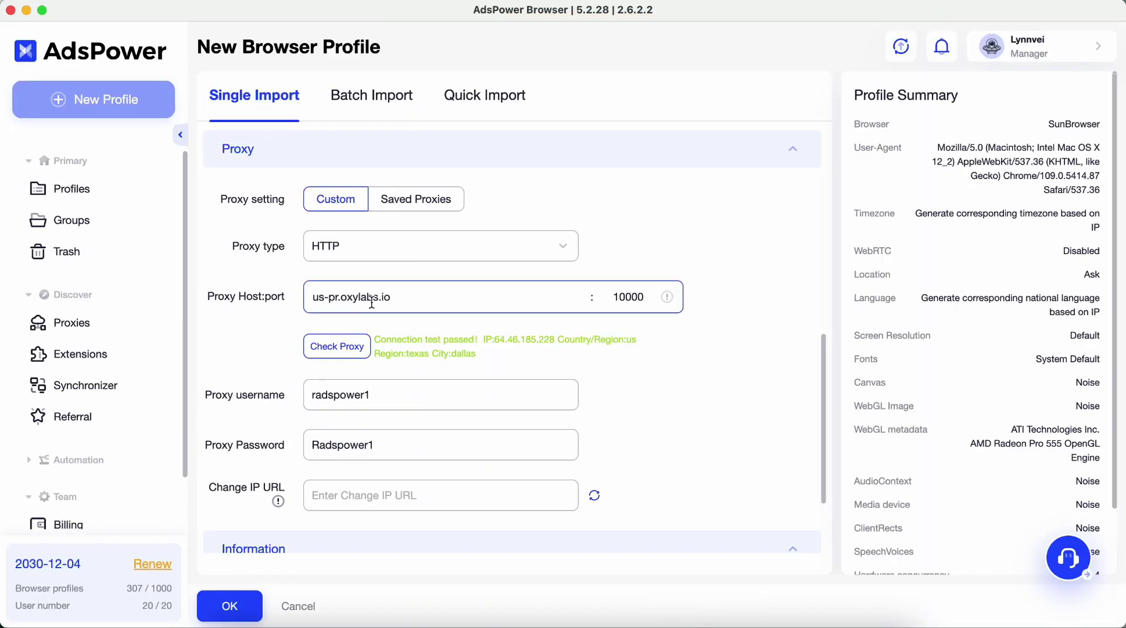
pyautogui.moveTo(388, 297); pyautogui.dragTo(295, 299)
pyautogui.press('super+v')
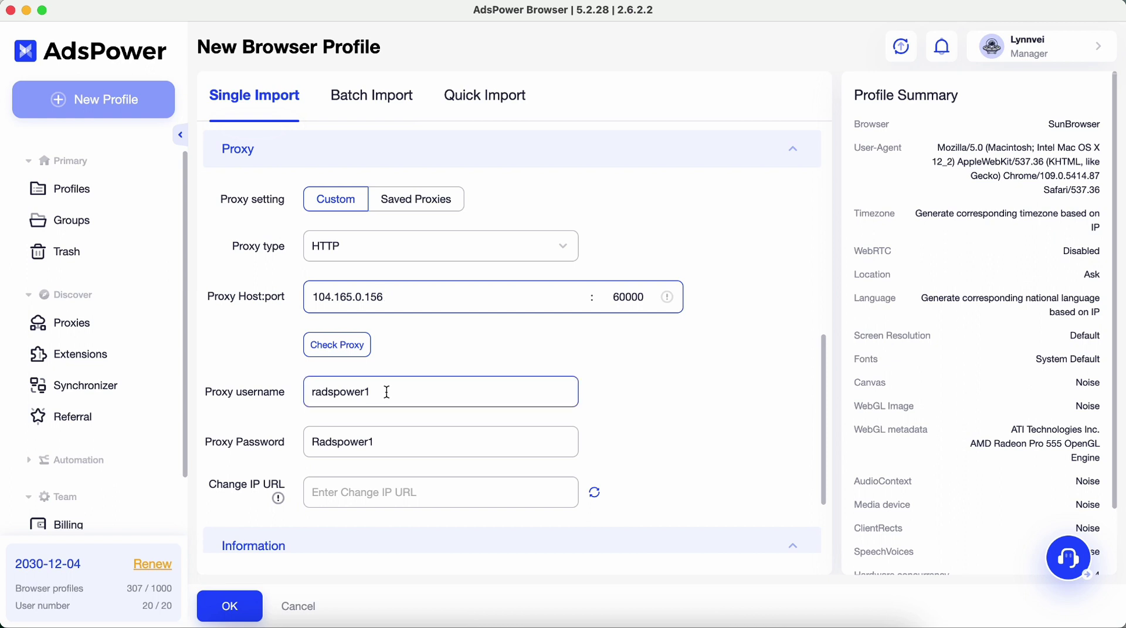
pyautogui.scroll(-1, 387, 391)
pyautogui.click(385, 420)
pyautogui.press('super+a')
pyautogui.press('BackSpace')
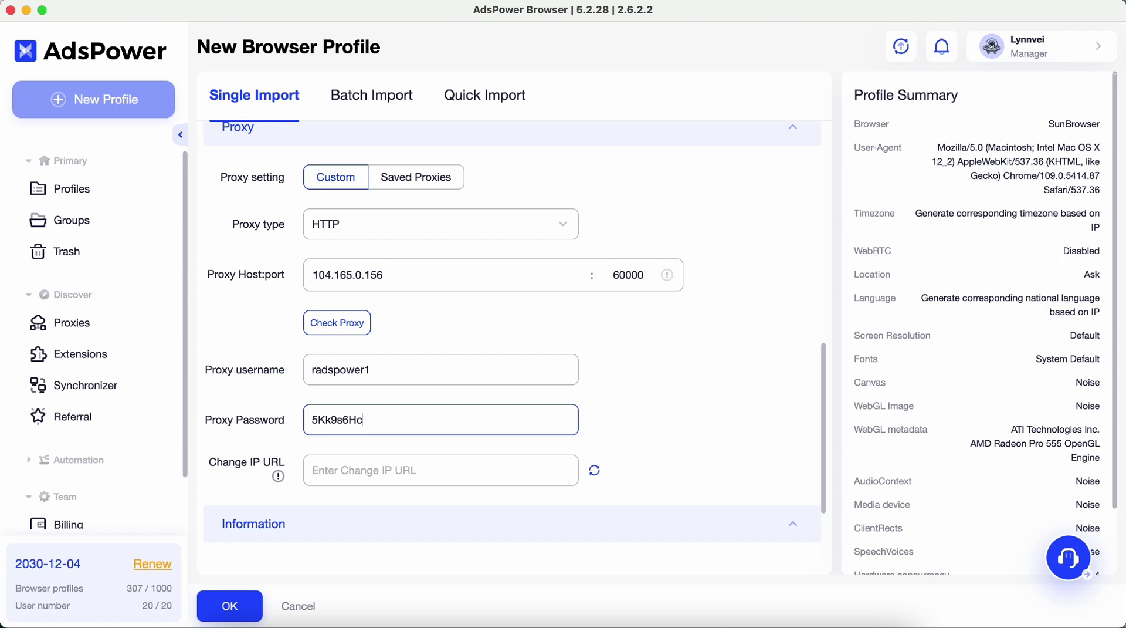
# Remove the username's stray leading letter, pass the proxy check, and select the host text
pyautogui.click(318, 370)
pyautogui.press('BackSpace')
pyautogui.click(337, 323)
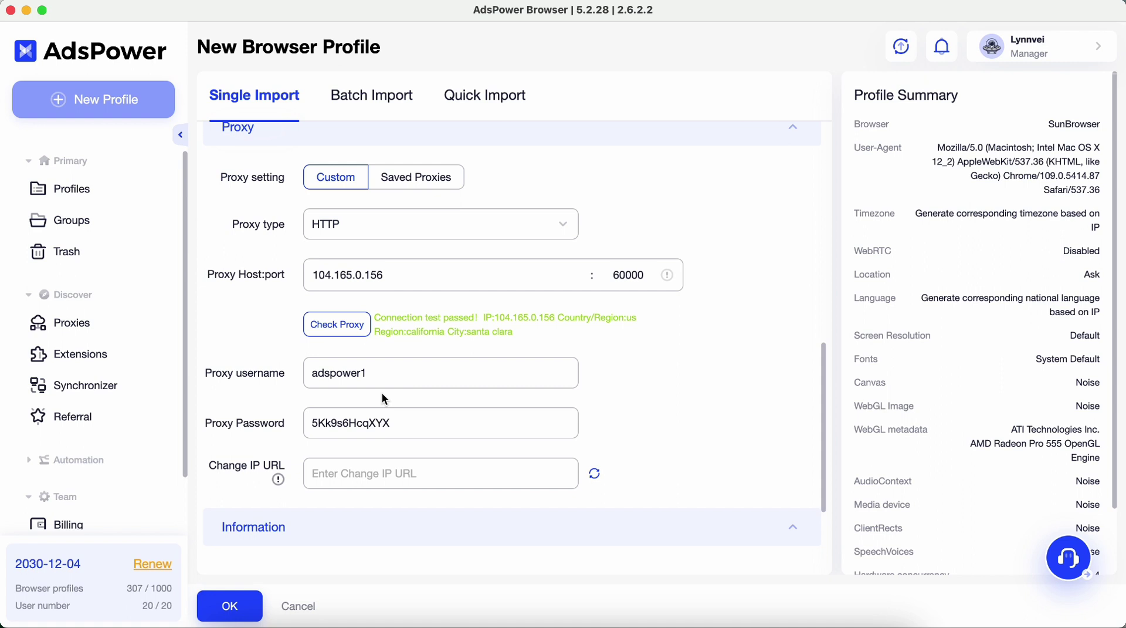
pyautogui.click(317, 275)
pyautogui.press('super+a')
# Set host dc.pr.oxylabs.io, port 10000, and the datacenter proxy username and password
pyautogui.press('BackSpace')
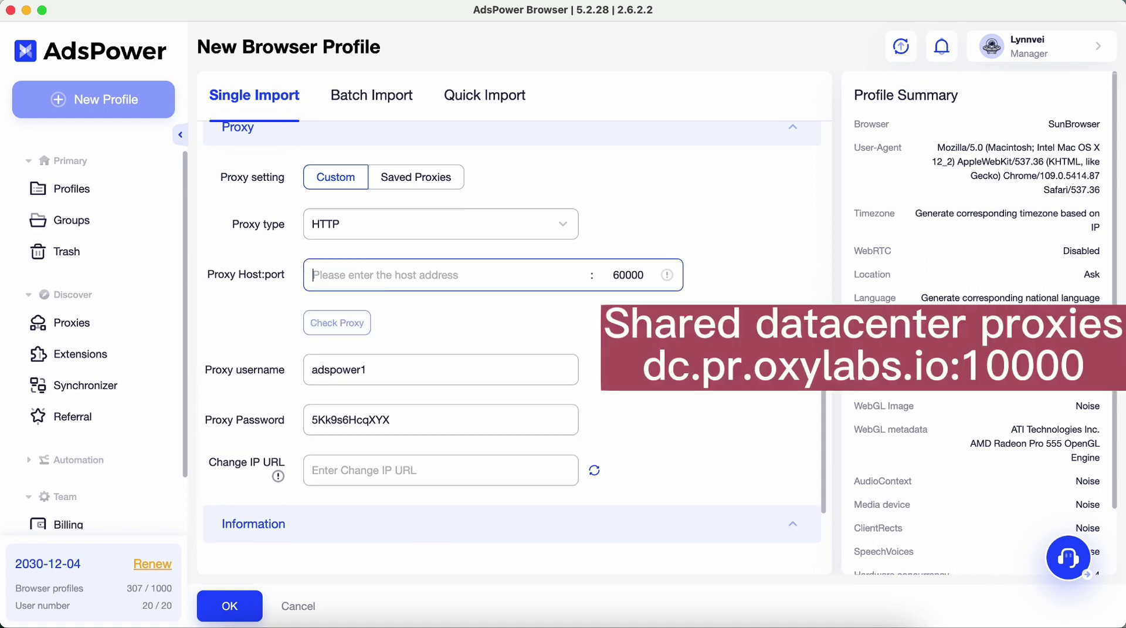
pyautogui.write('dc.pr.oxylabs.io')
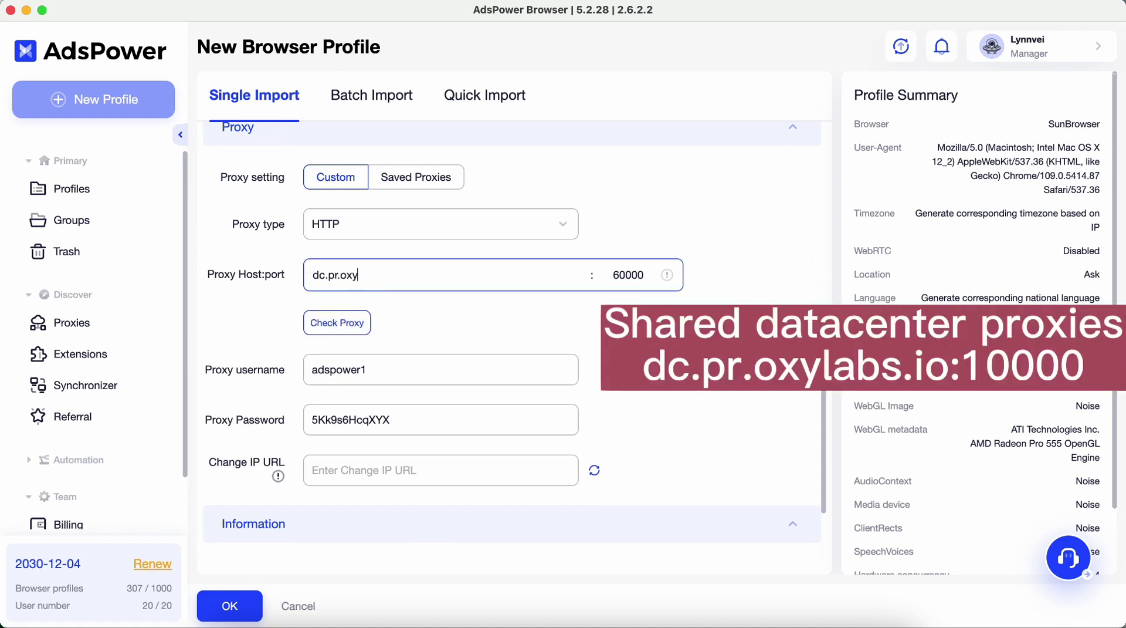
pyautogui.doubleClick(645, 274)
pyautogui.write('10000')
pyautogui.doubleClick(414, 370)
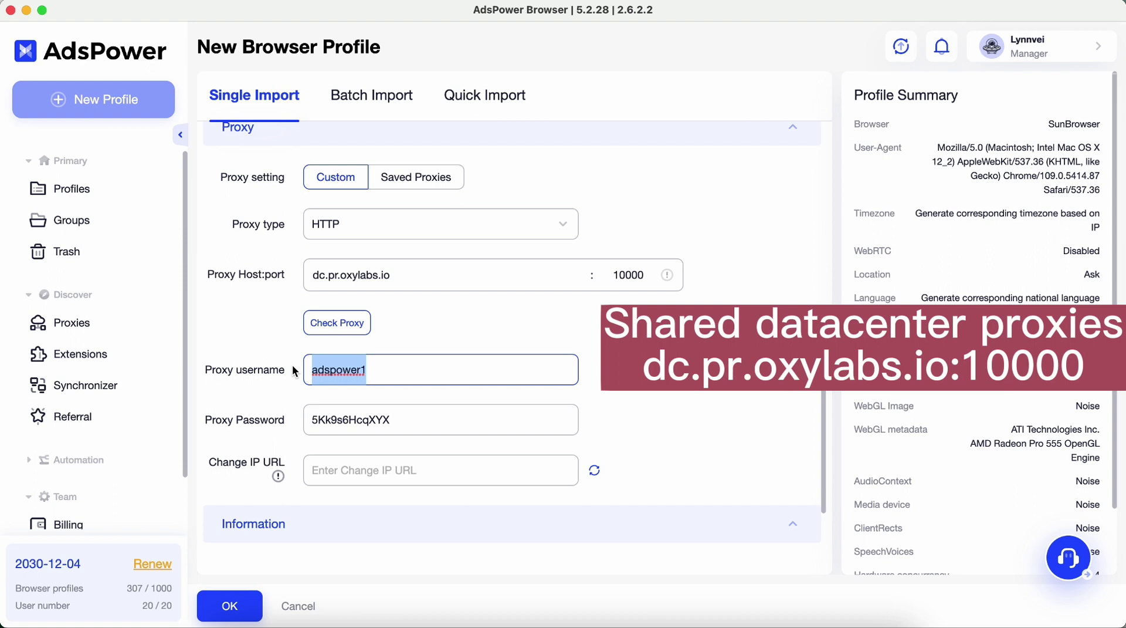
pyautogui.click(396, 419)
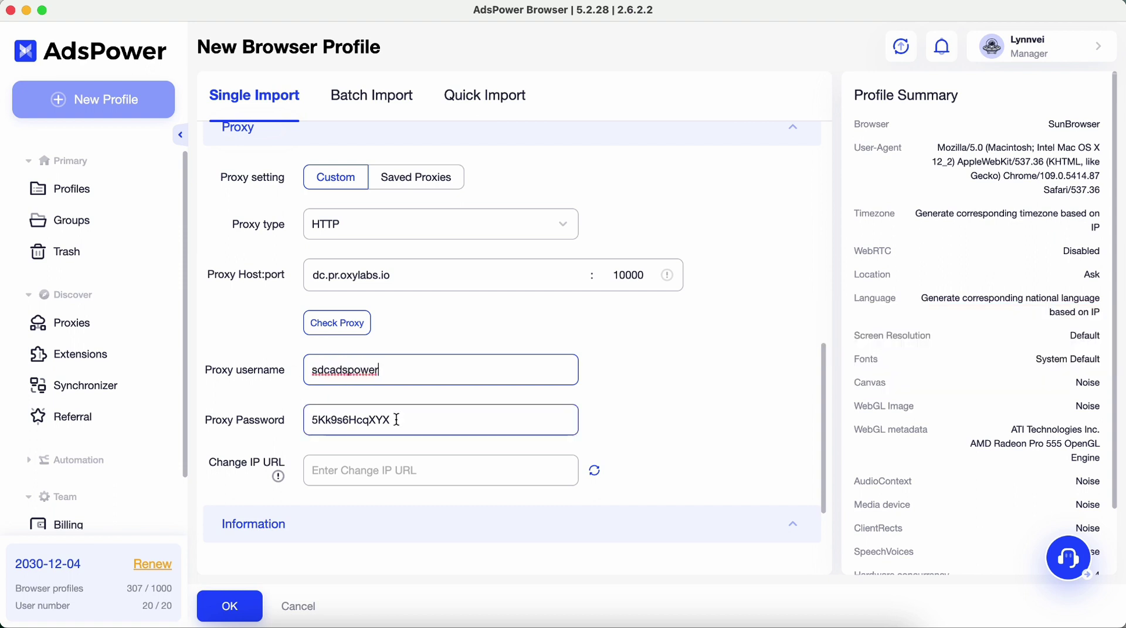
pyautogui.doubleClick(396, 419)
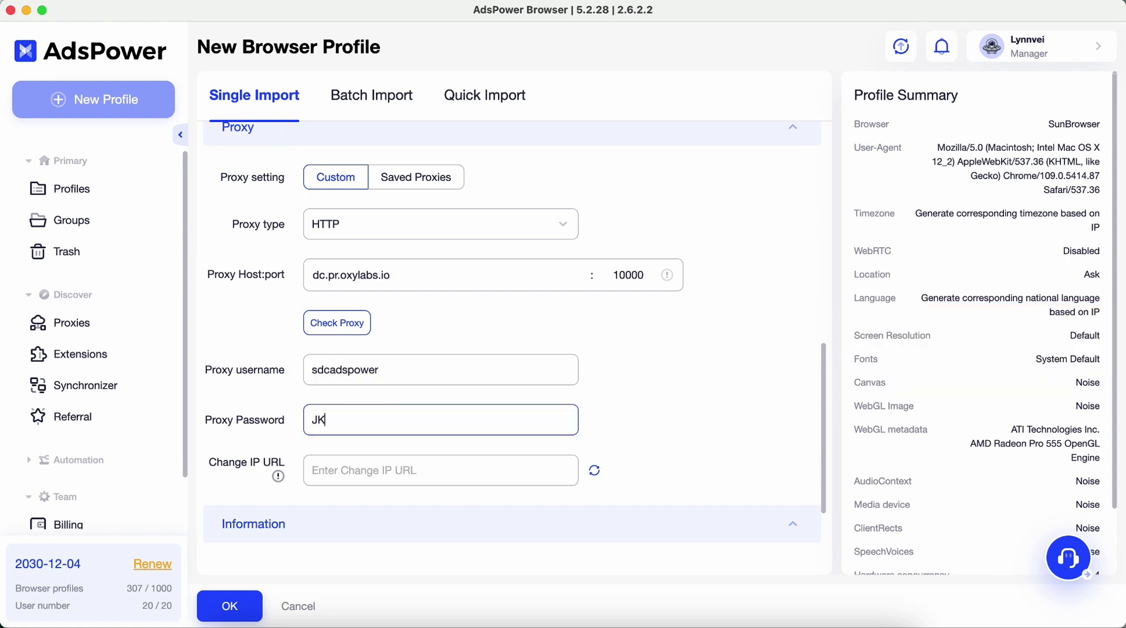
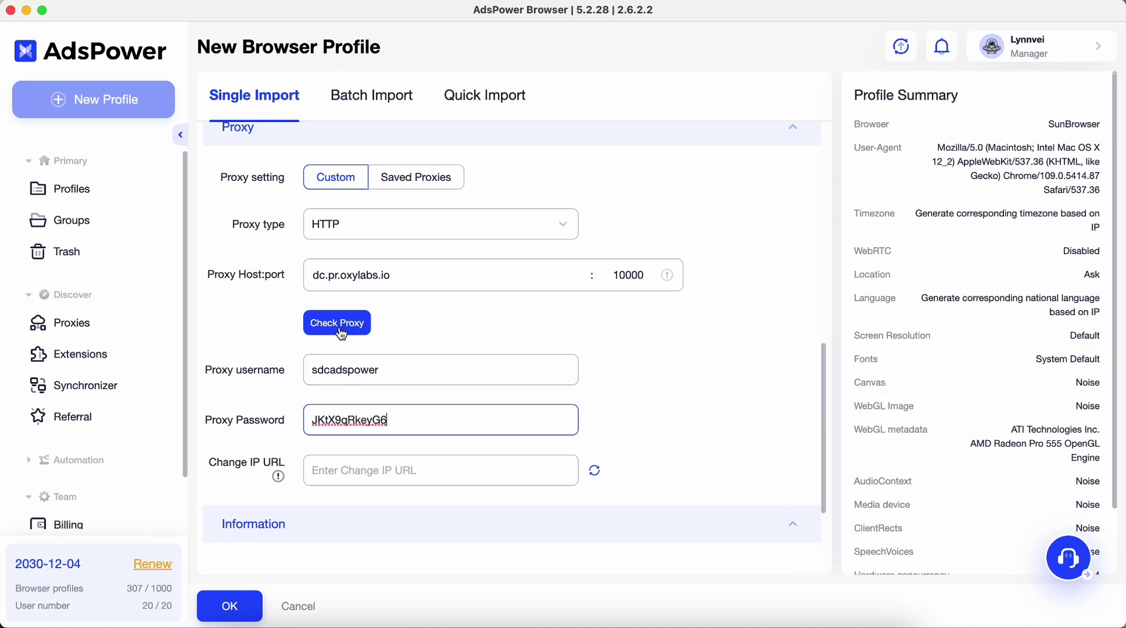
# Change the host to dc.us-pr.oxylabs.io on port 30000 and pass the check with a Pasadena IP
pyautogui.click(329, 277)
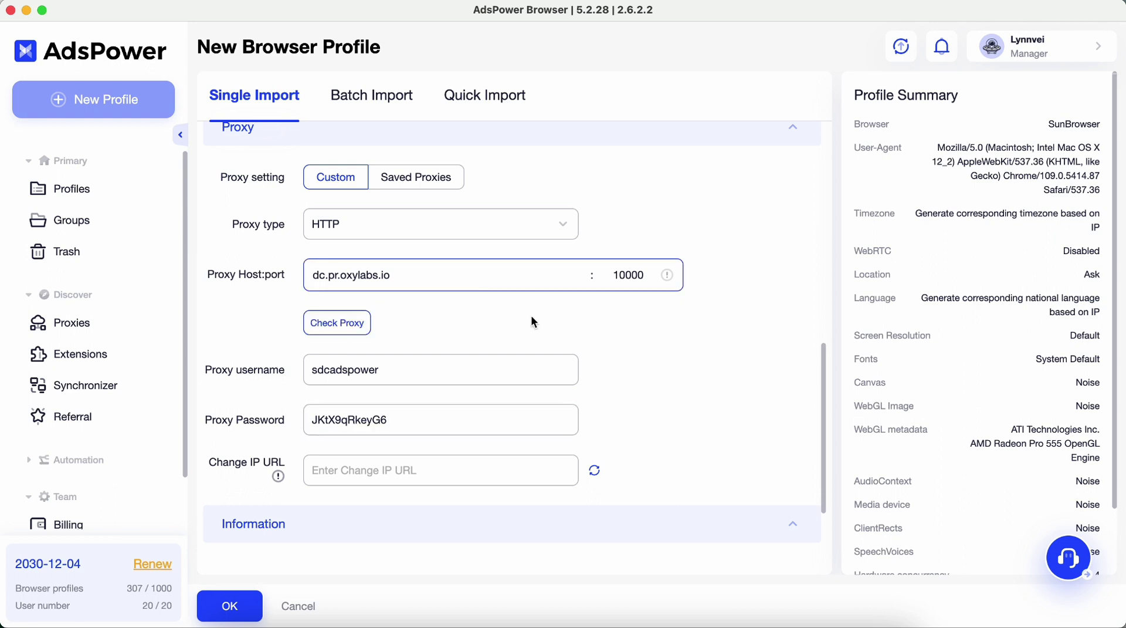
pyautogui.write('us-')
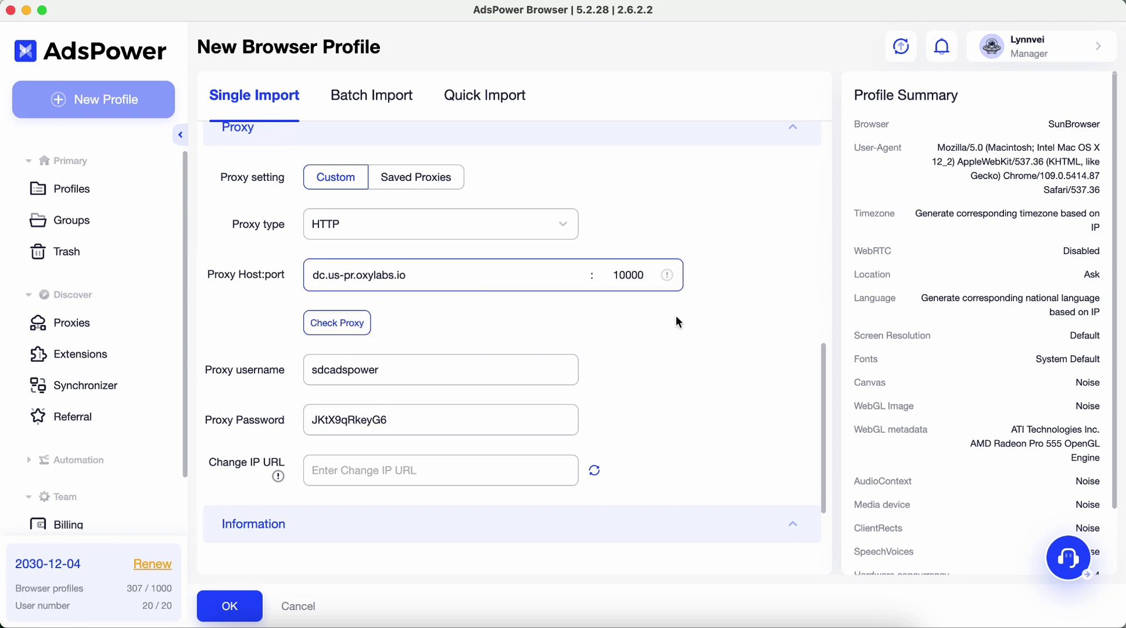
pyautogui.moveTo(656, 286); pyautogui.dragTo(587, 281)
pyautogui.write('30000')
pyautogui.click(365, 327)
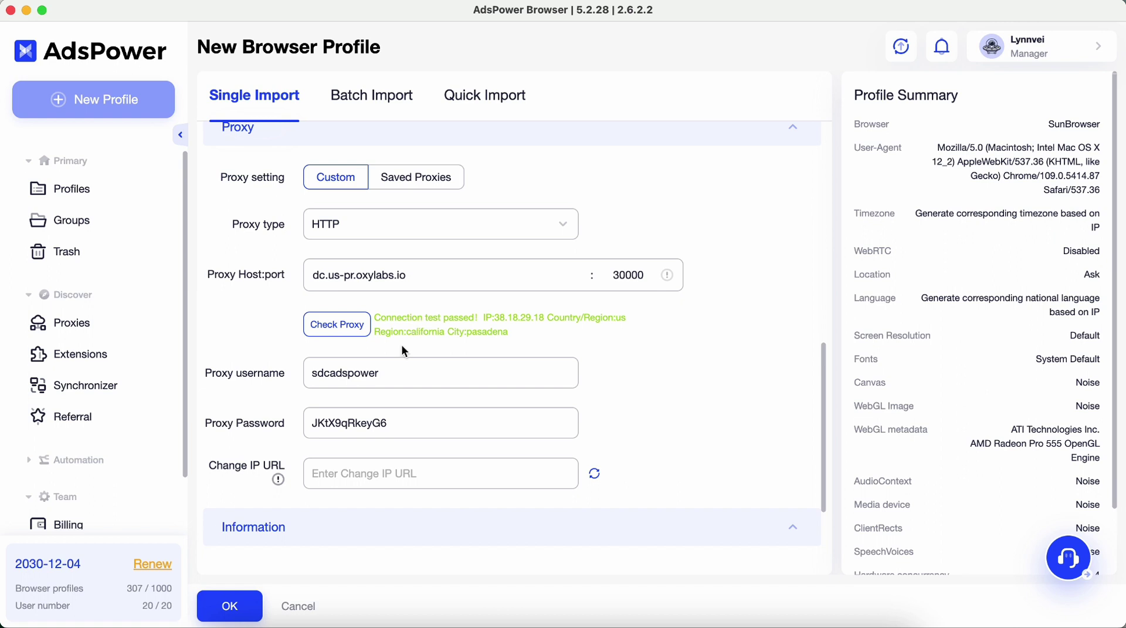
# Save the oxy profile and open the Oxylabs entry under Proxies > Proxy resources
pyautogui.click(229, 606)
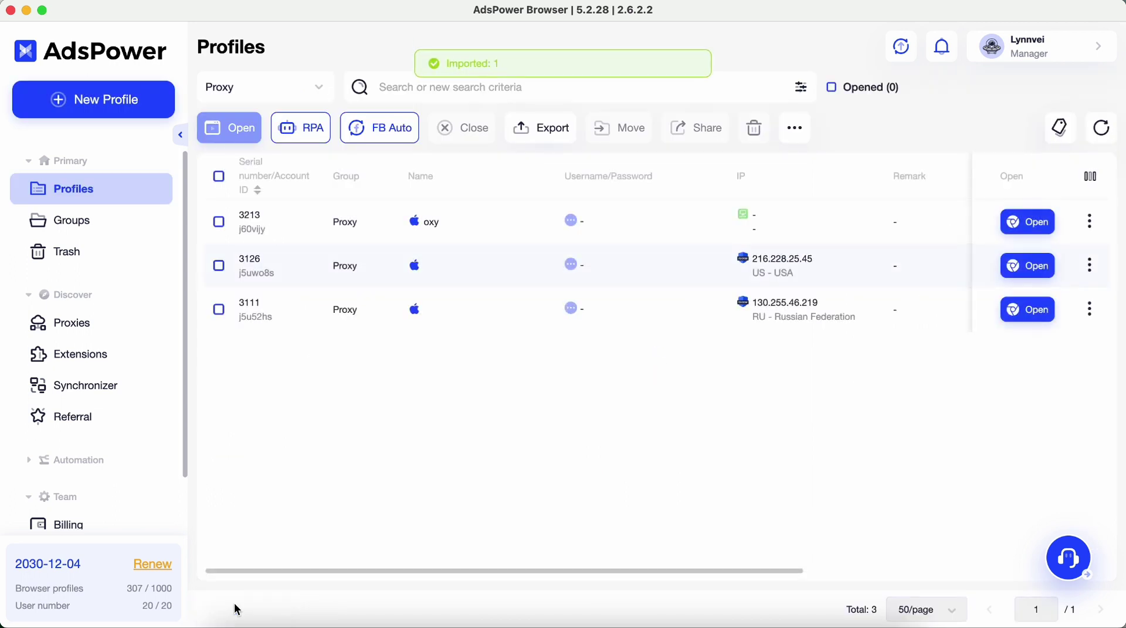
pyautogui.click(85, 327)
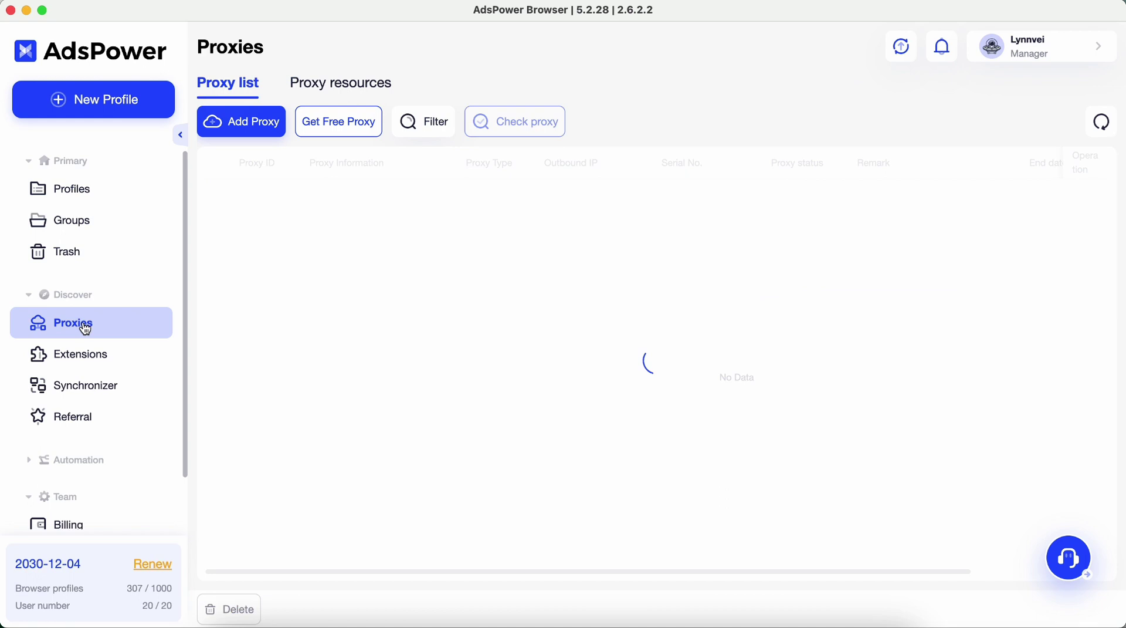
pyautogui.click(365, 94)
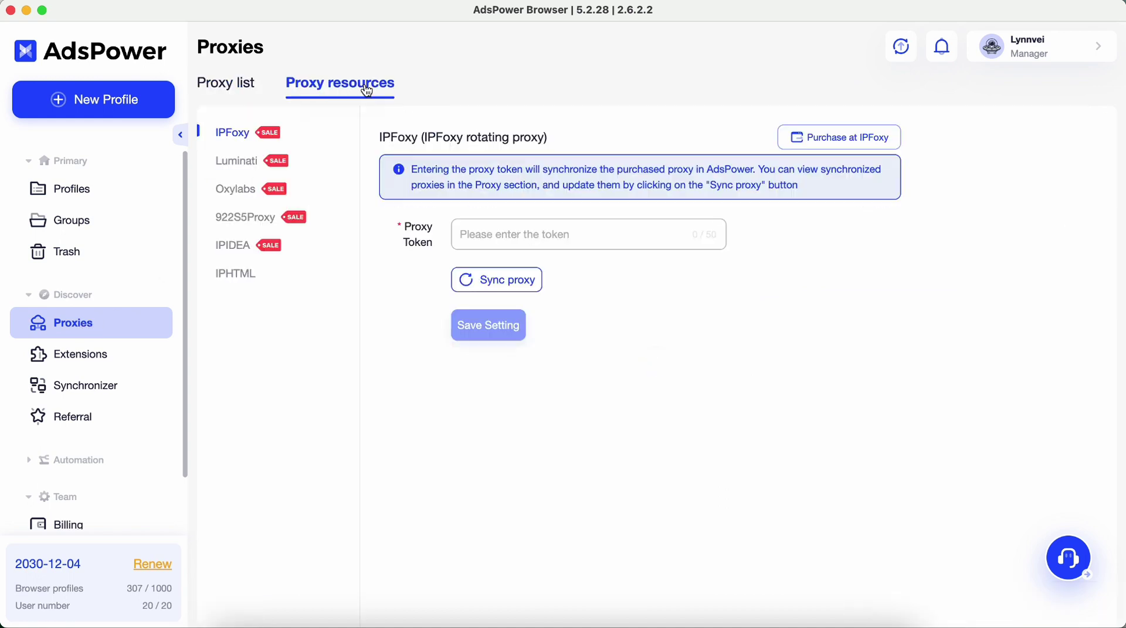
pyautogui.click(249, 192)
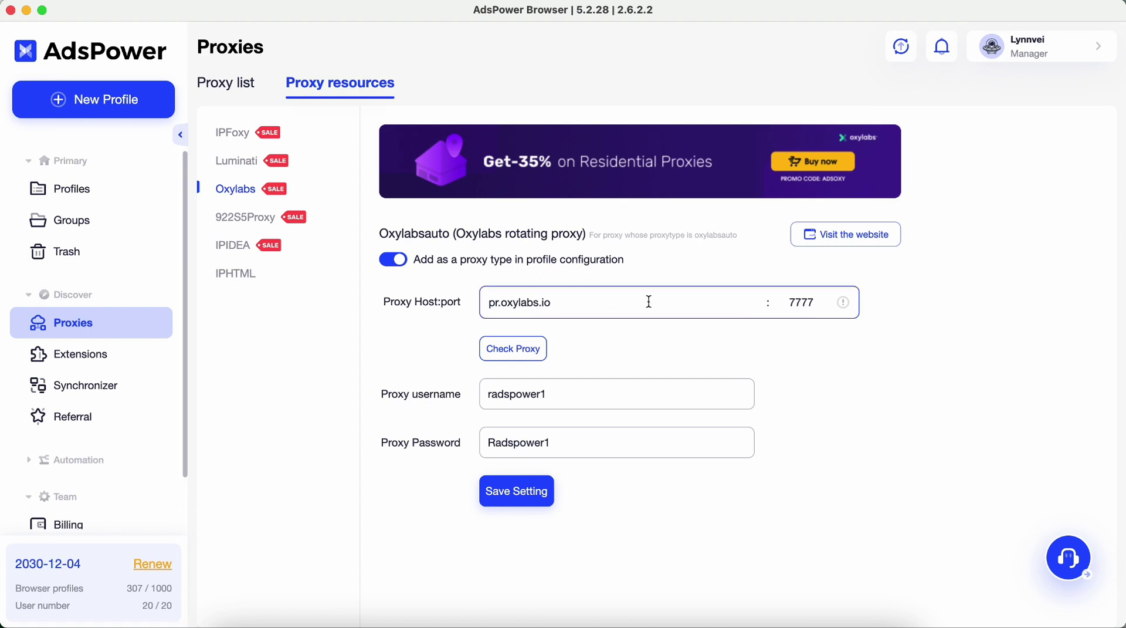
pyautogui.moveTo(847, 305)
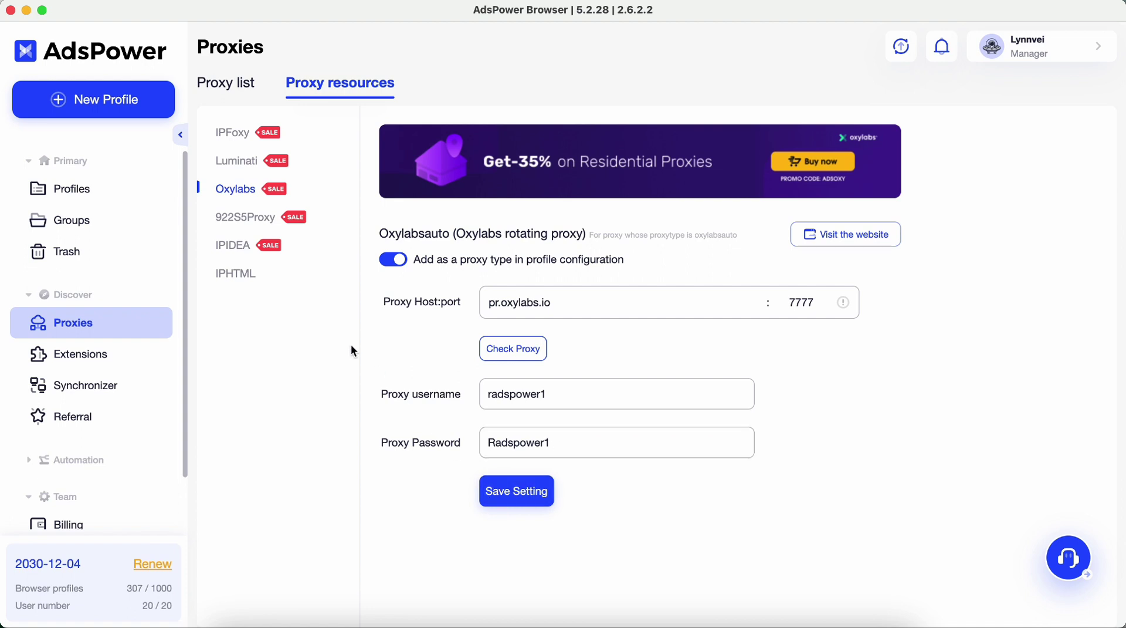
# Start a new profile in the Proxy group using the Oxylabsauto rotating proxy type
pyautogui.click(119, 117)
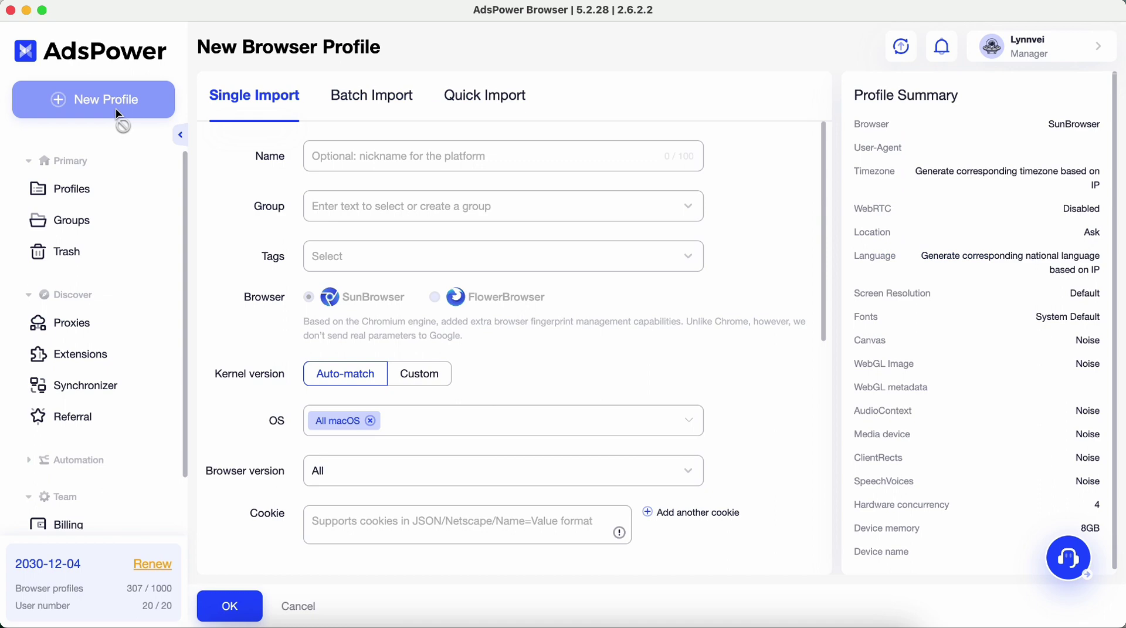
pyautogui.click(408, 223)
pyautogui.click(455, 339)
pyautogui.scroll(-3, 455, 337)
pyautogui.scroll(-5, 456, 337)
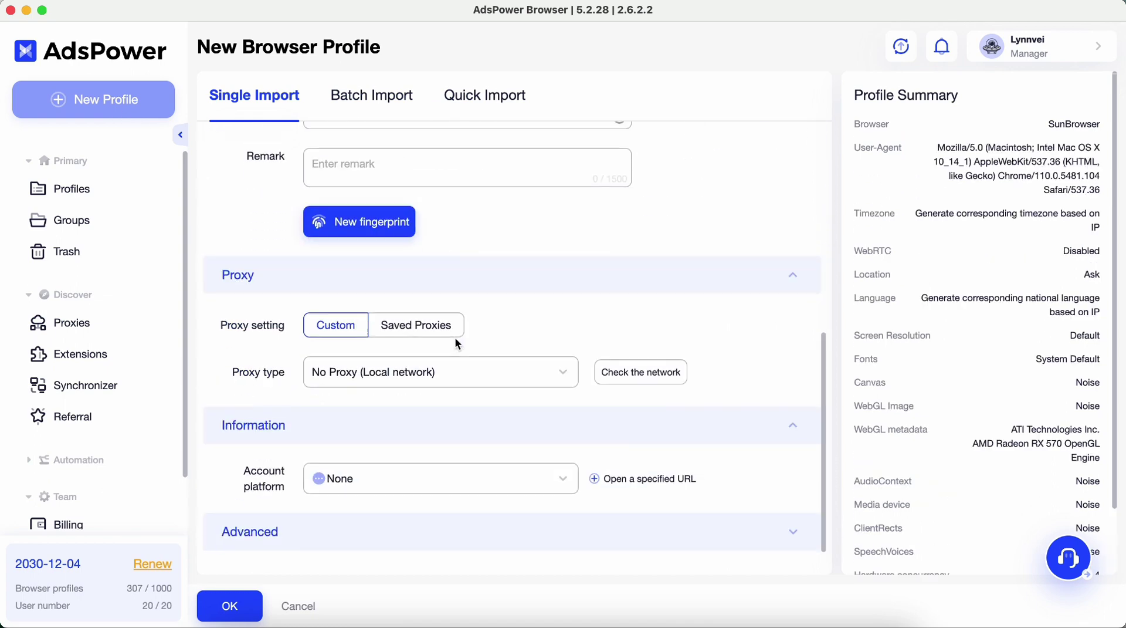
pyautogui.click(446, 371)
pyautogui.scroll(-2, 455, 498)
pyautogui.click(450, 519)
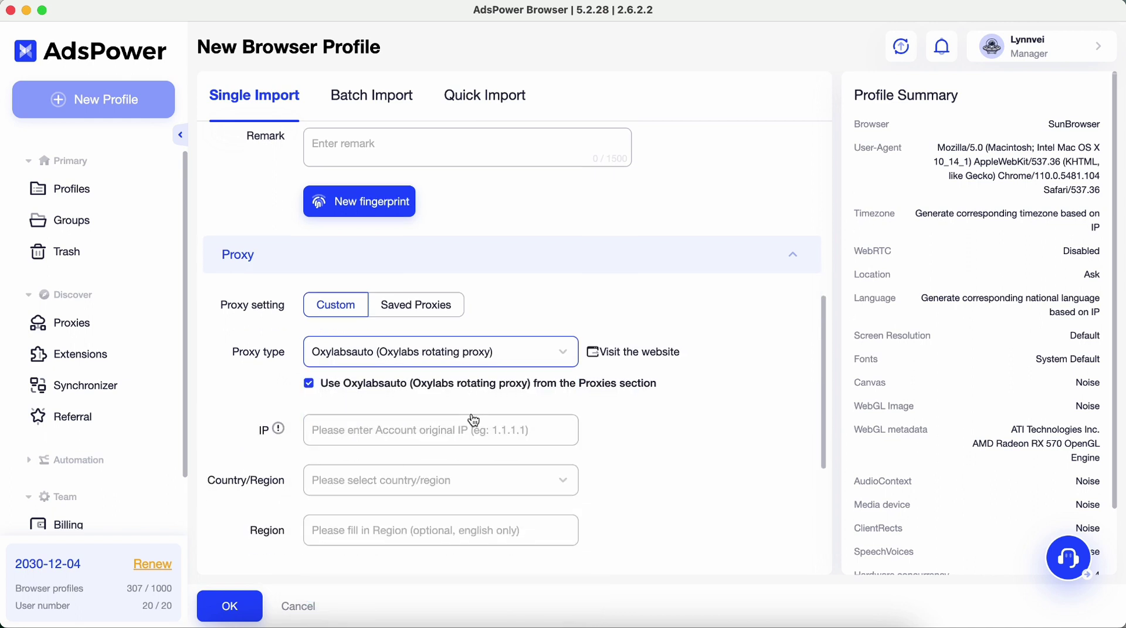
# Set the proxy country to Colombia and save the profile
pyautogui.scroll(-3, 474, 420)
pyautogui.click(460, 394)
pyautogui.write('CO')
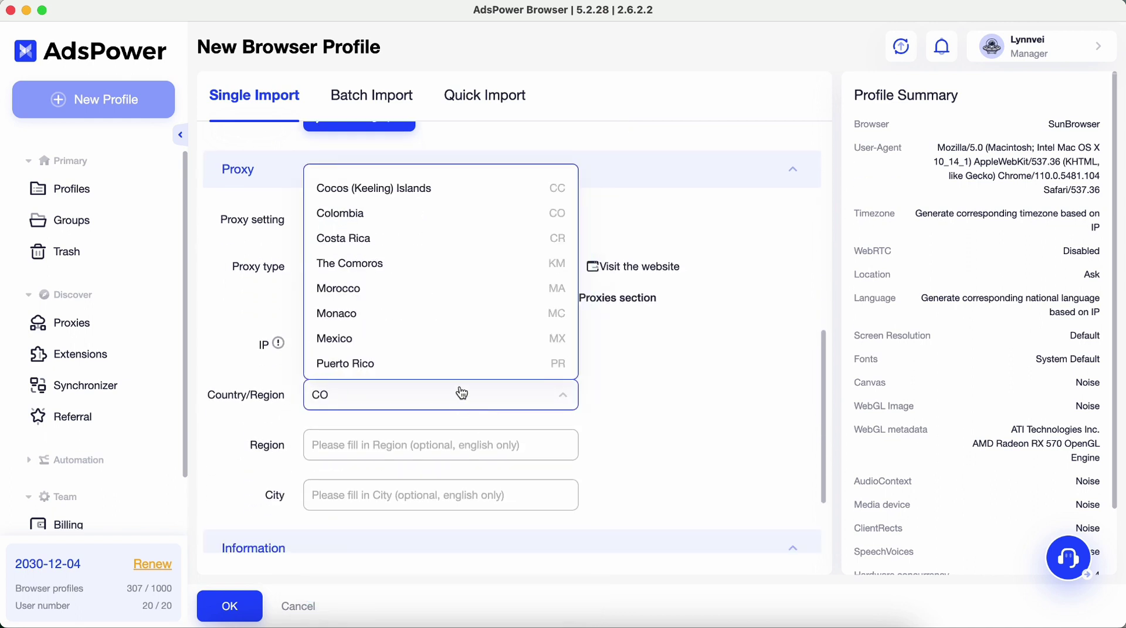
pyautogui.click(406, 213)
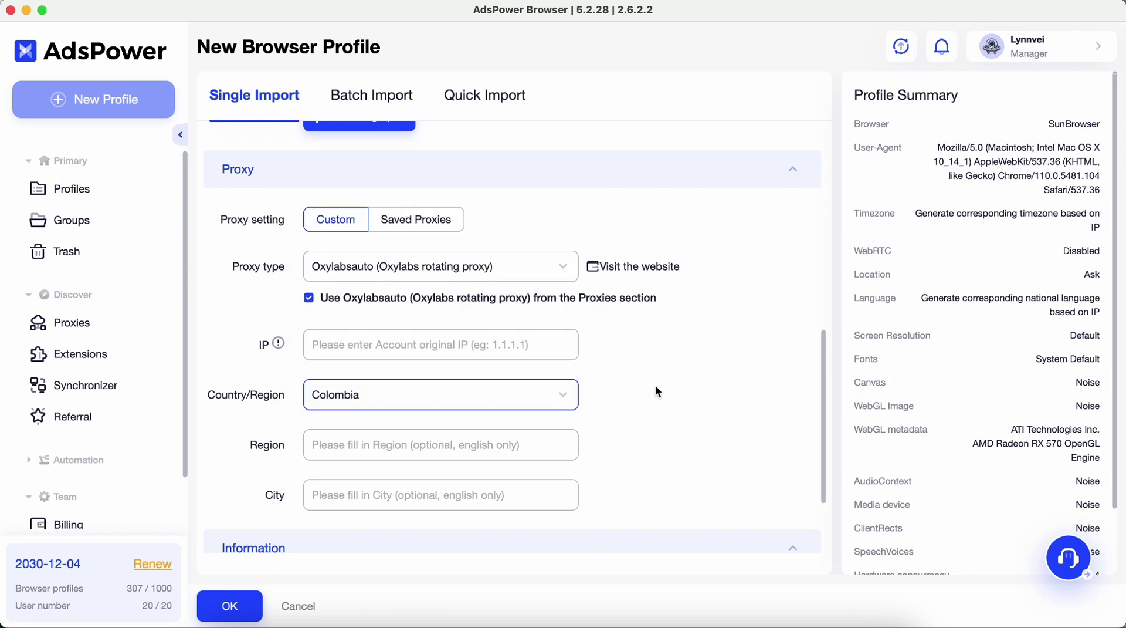
pyautogui.scroll(-1, 655, 386)
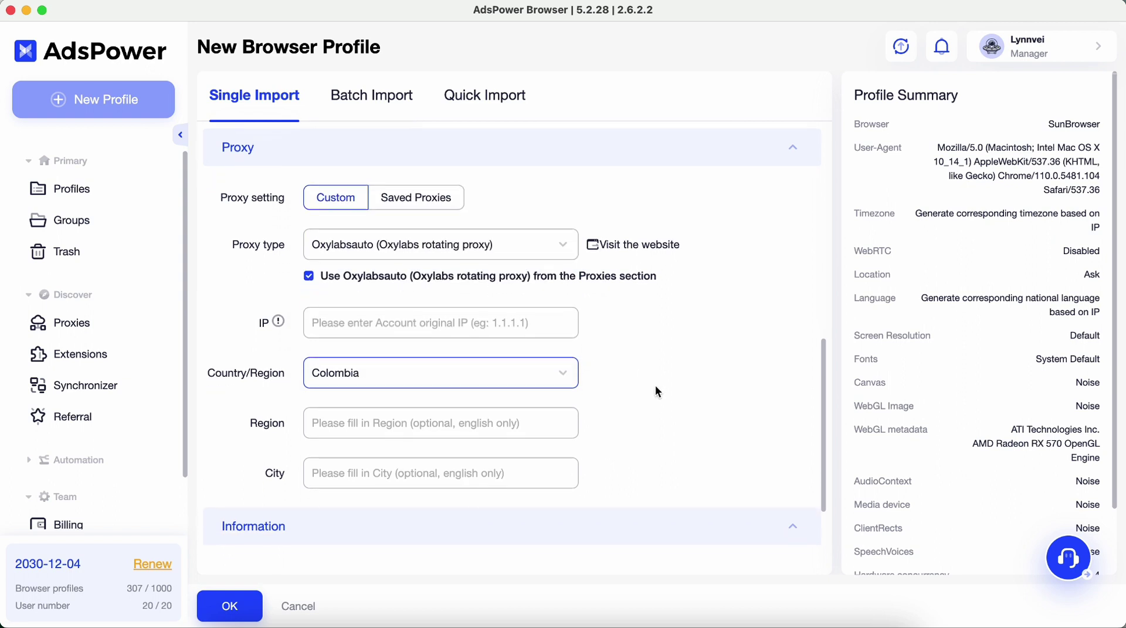
pyautogui.click(237, 606)
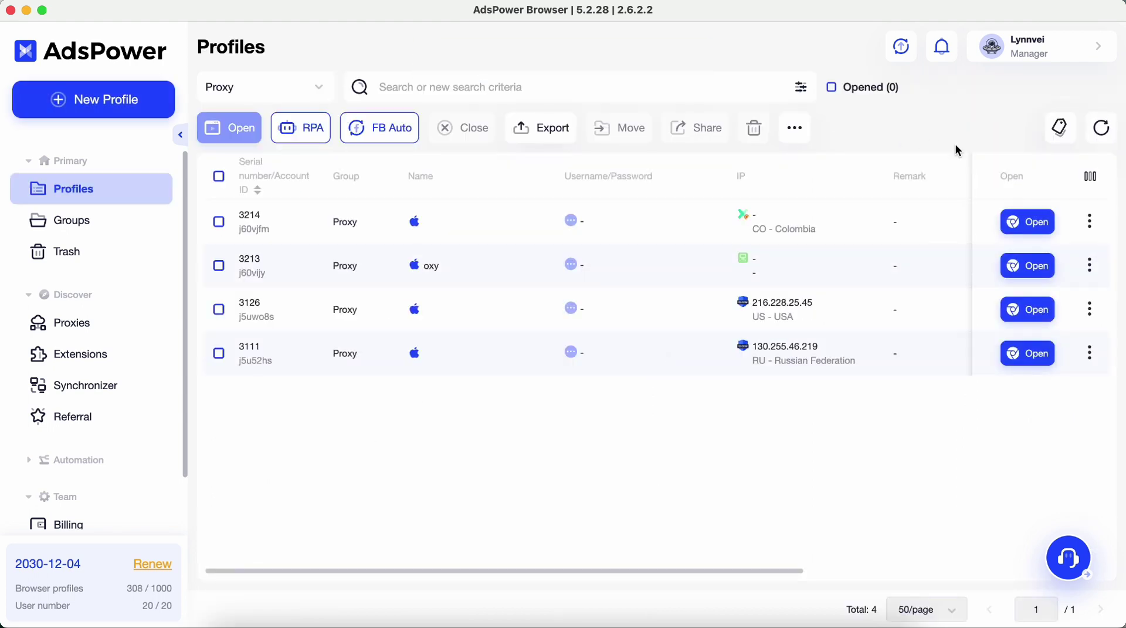
# Launch profile 3214 to see its Colombian IP 181.55.22.43 in Bucaramanga
pyautogui.click(1025, 226)
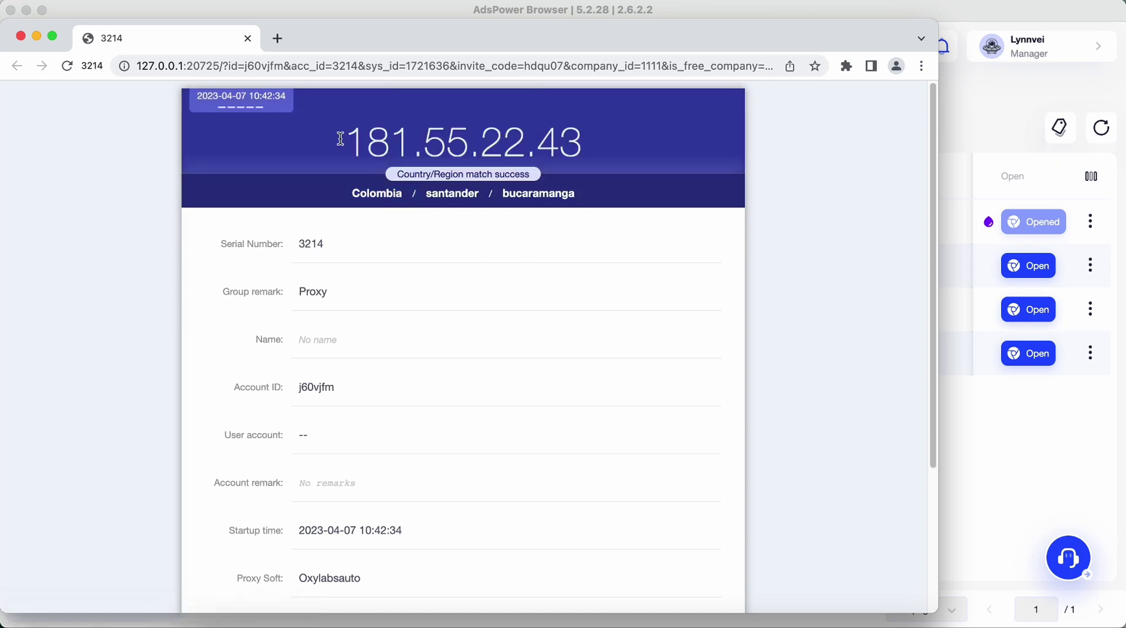
# Load ip-api.com in a new browser tab
pyautogui.click(277, 39)
pyautogui.write('ip-api.co')
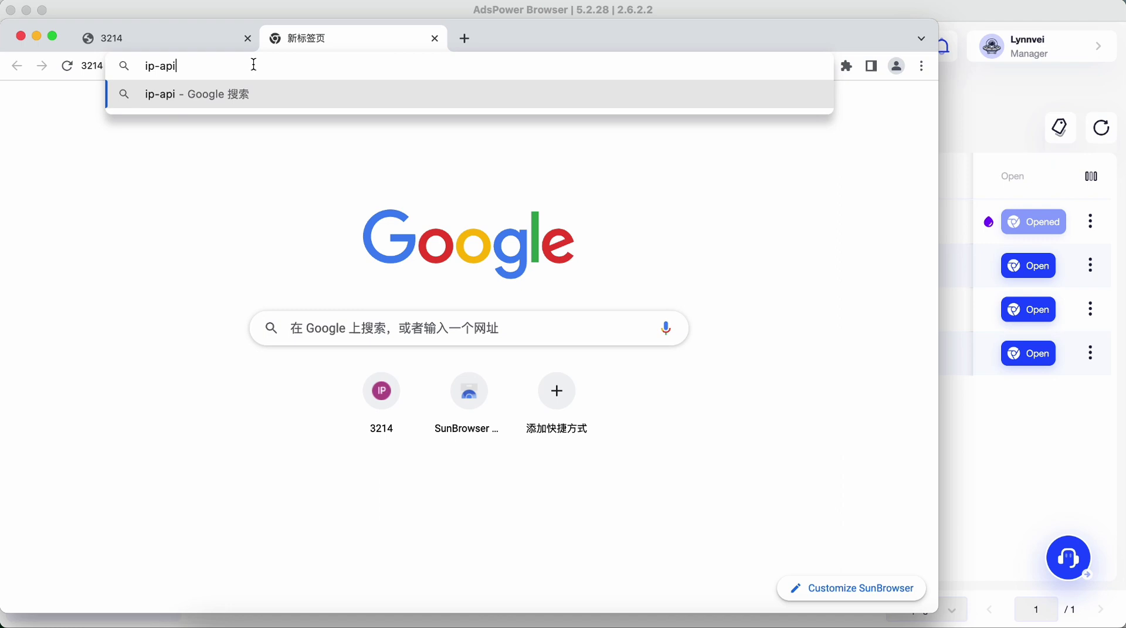
pyautogui.write('m')
pyautogui.press('Return')
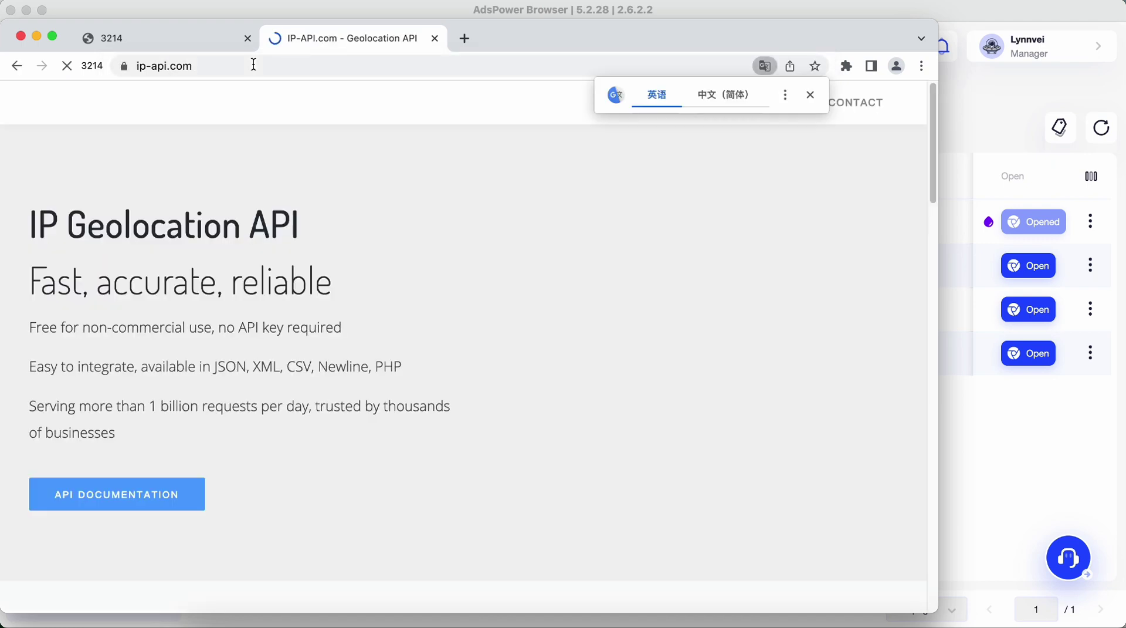
# Highlight the reported IP 181.55.22.43 and country Colombia in the API demo
pyautogui.scroll(-10, 269, 216)
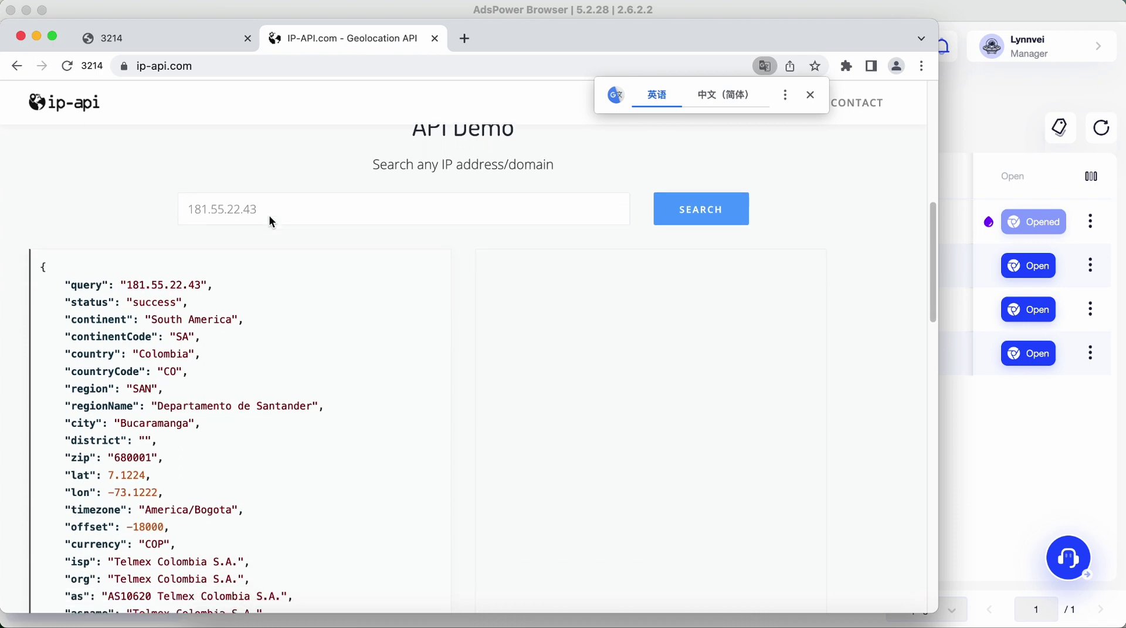
pyautogui.moveTo(207, 253); pyautogui.dragTo(120, 252)
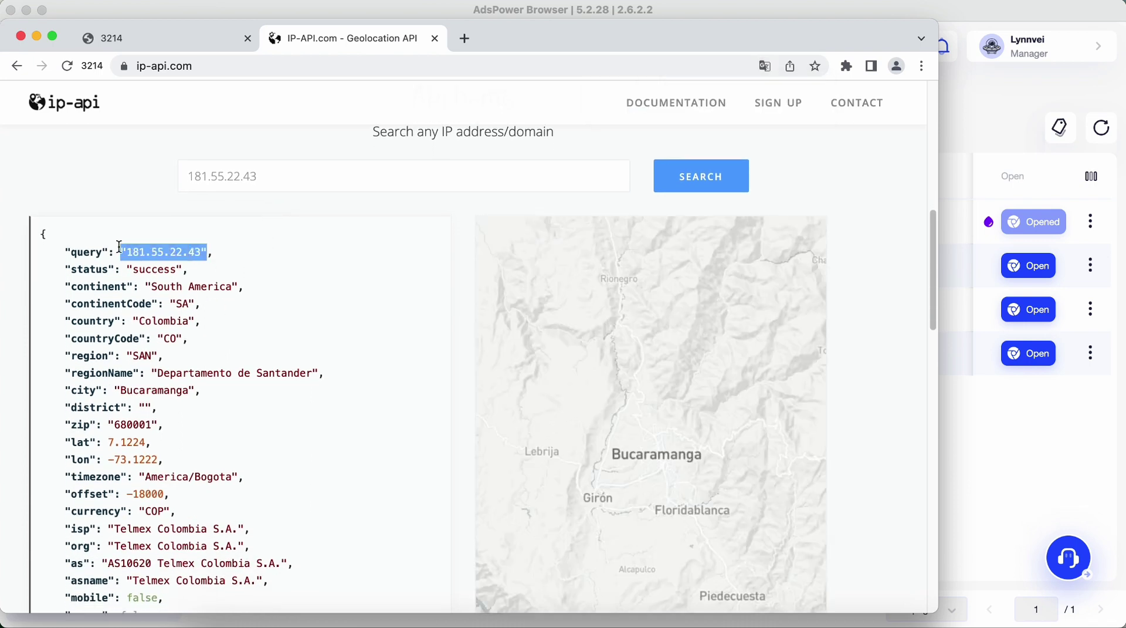
pyautogui.moveTo(202, 322); pyautogui.dragTo(127, 322)
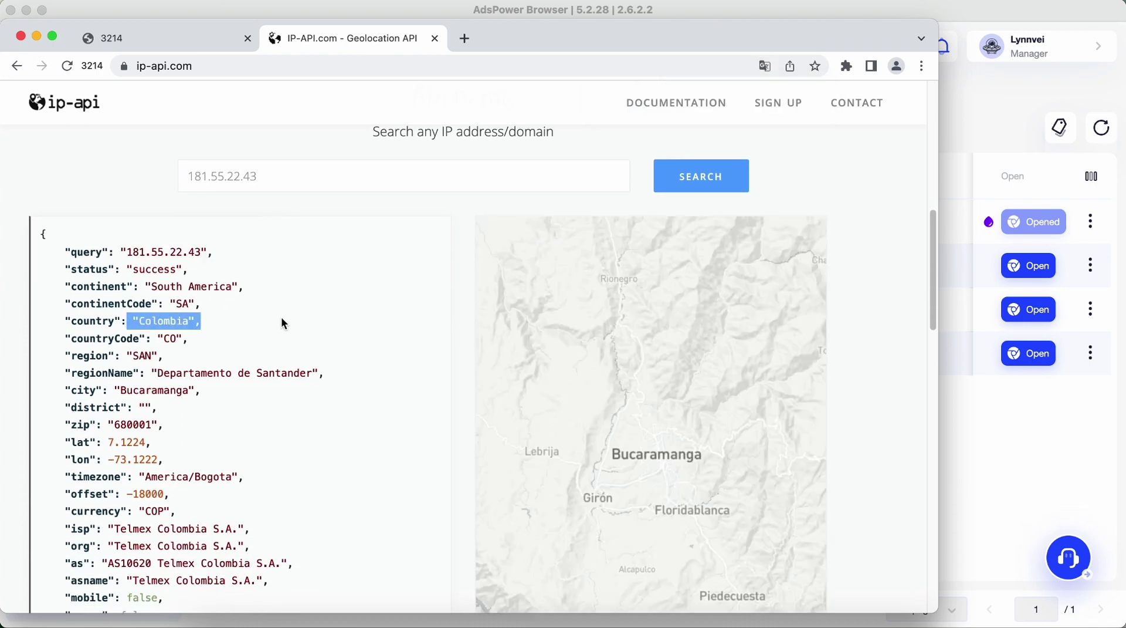